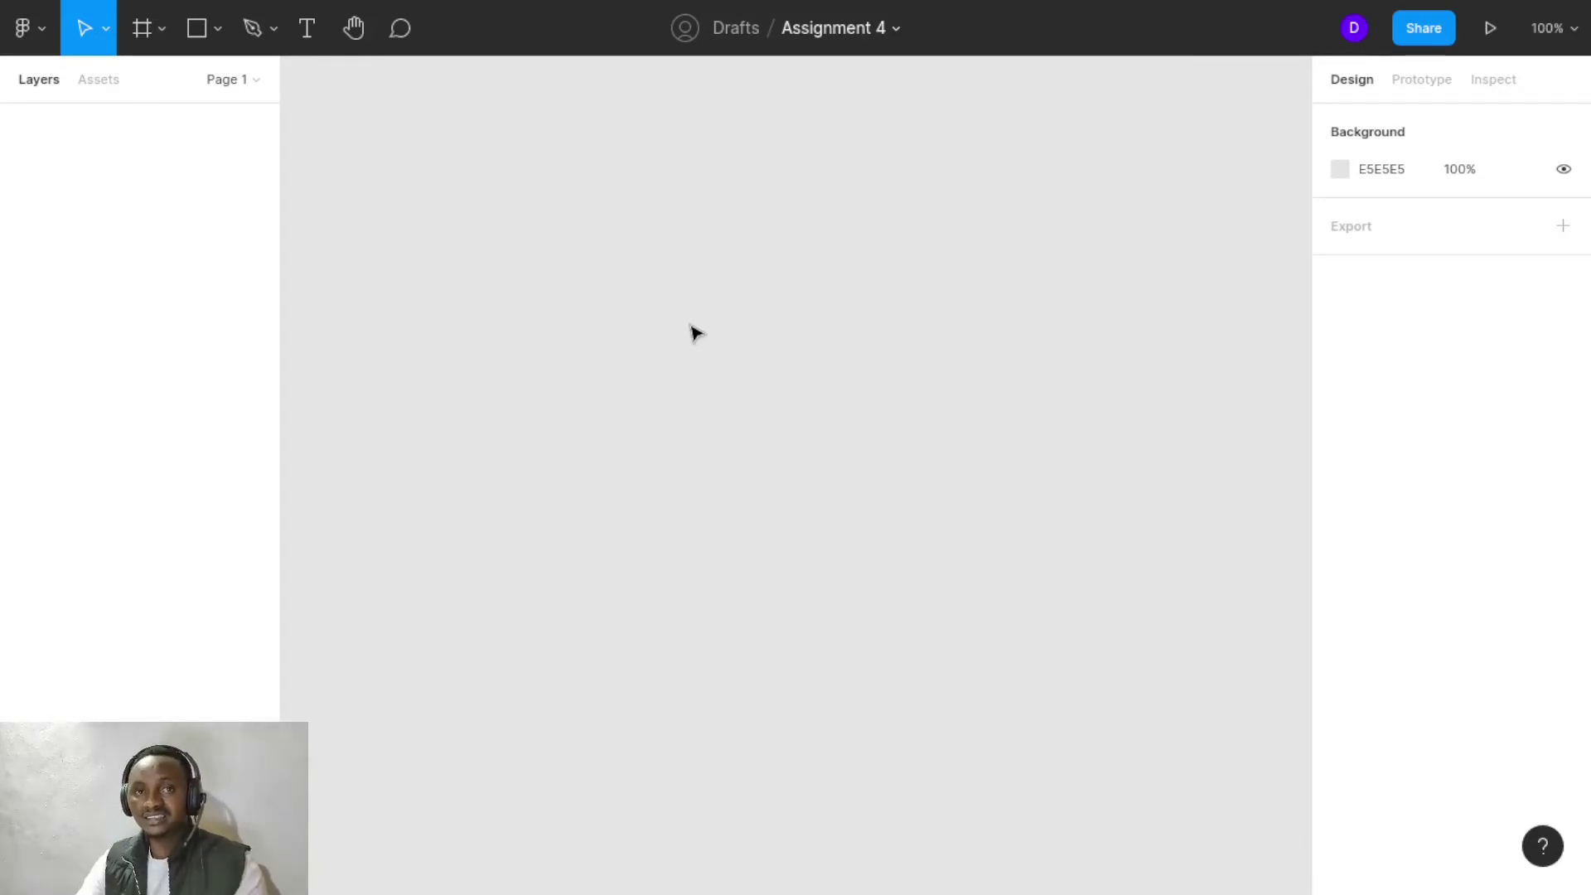
Add an empty text layer in the upper left of the canvas, with the font Poppins at size 40
click(308, 30)
click(431, 266)
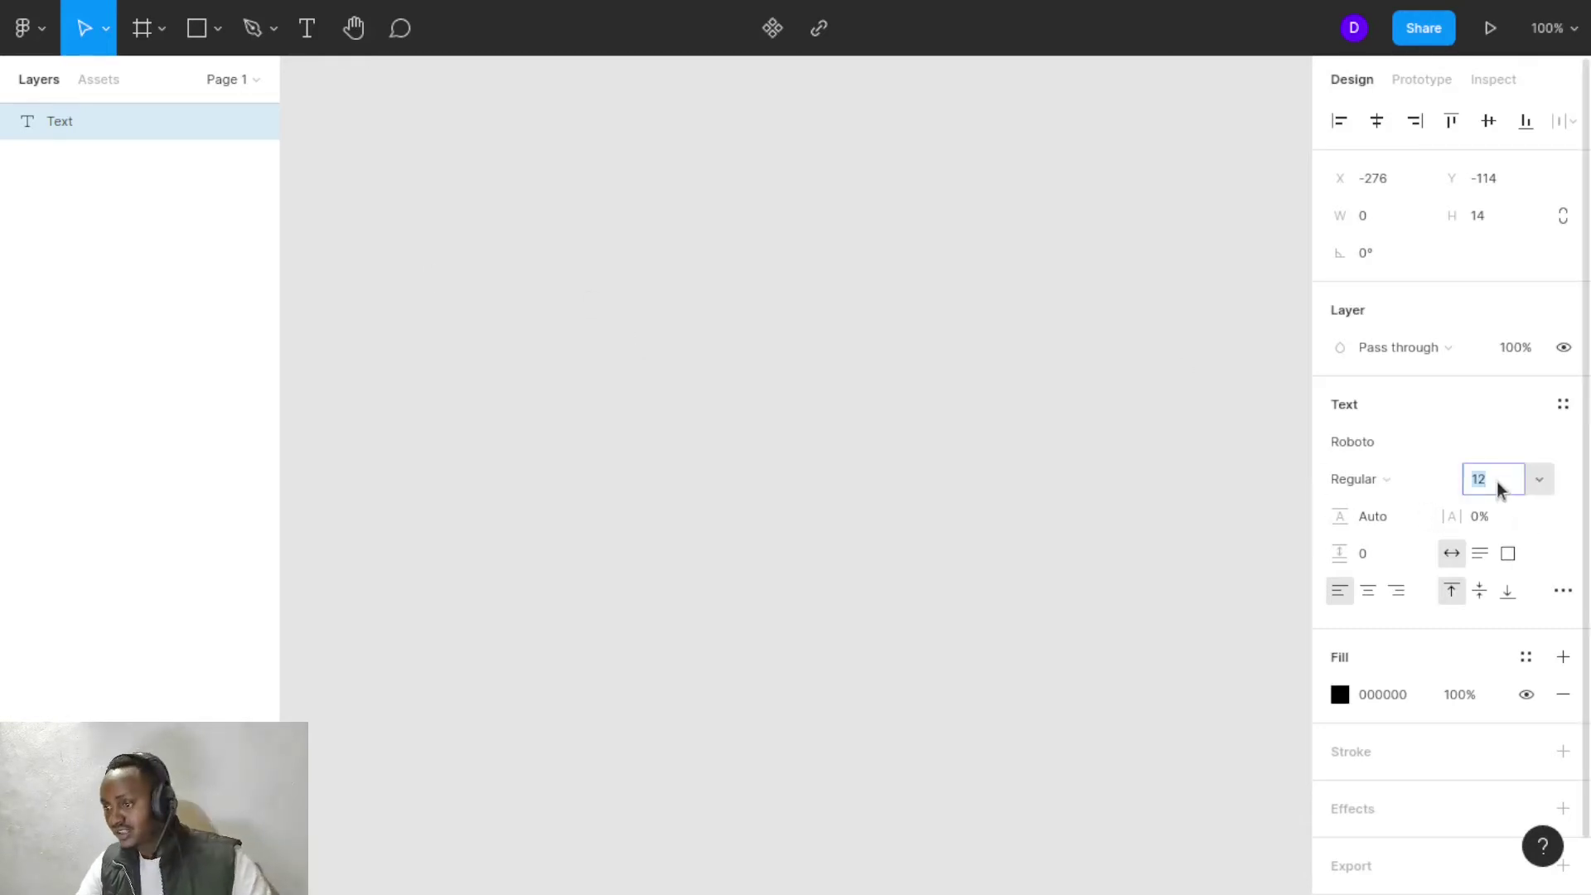
click(1530, 480)
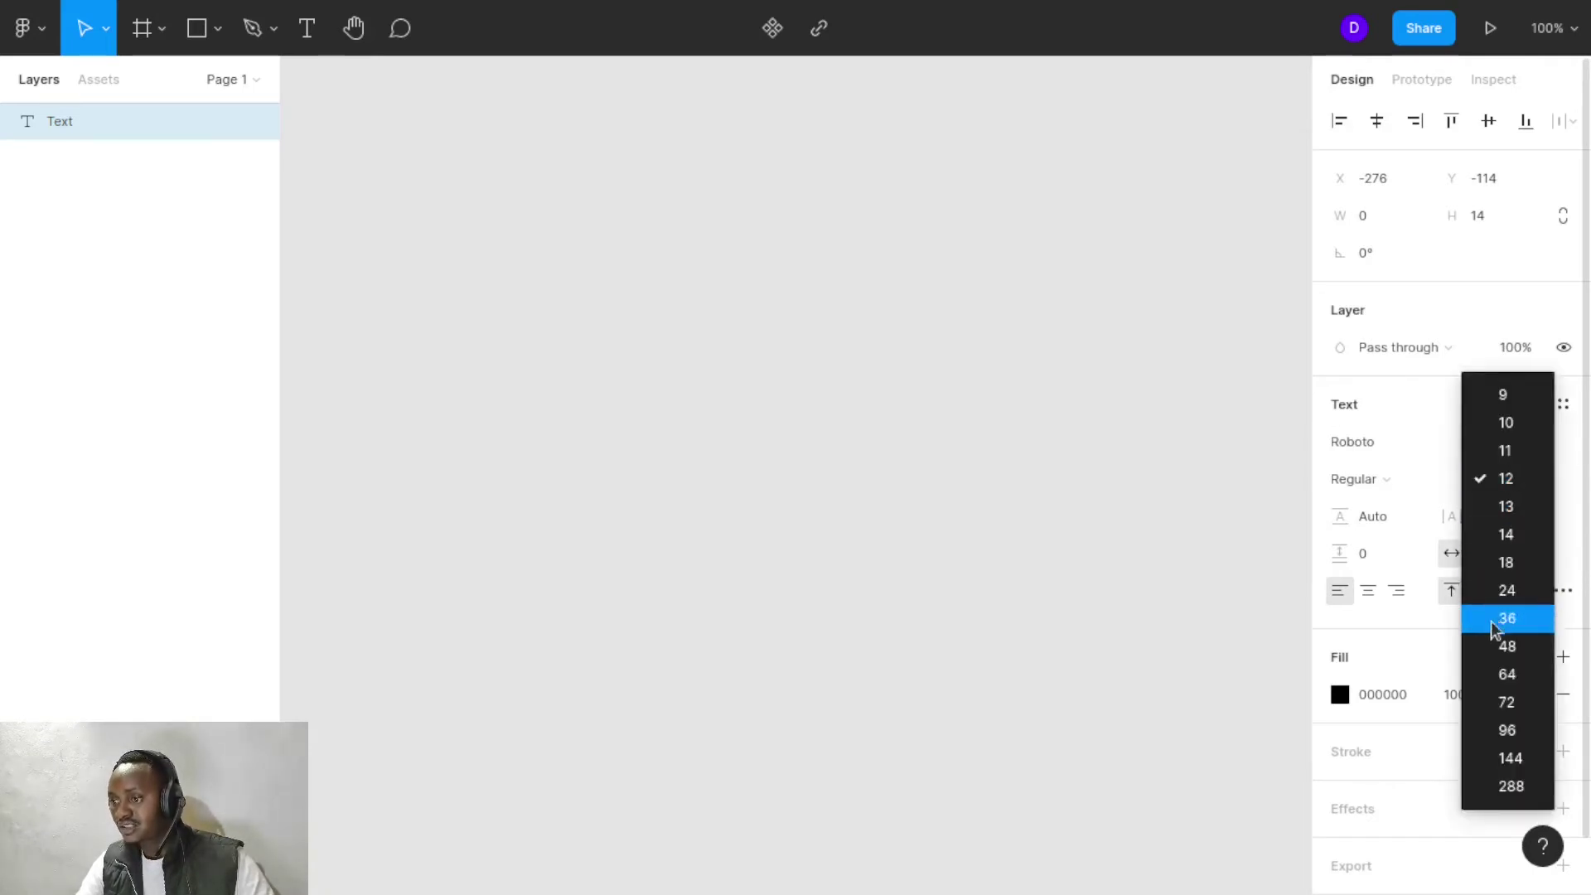
click(1498, 704)
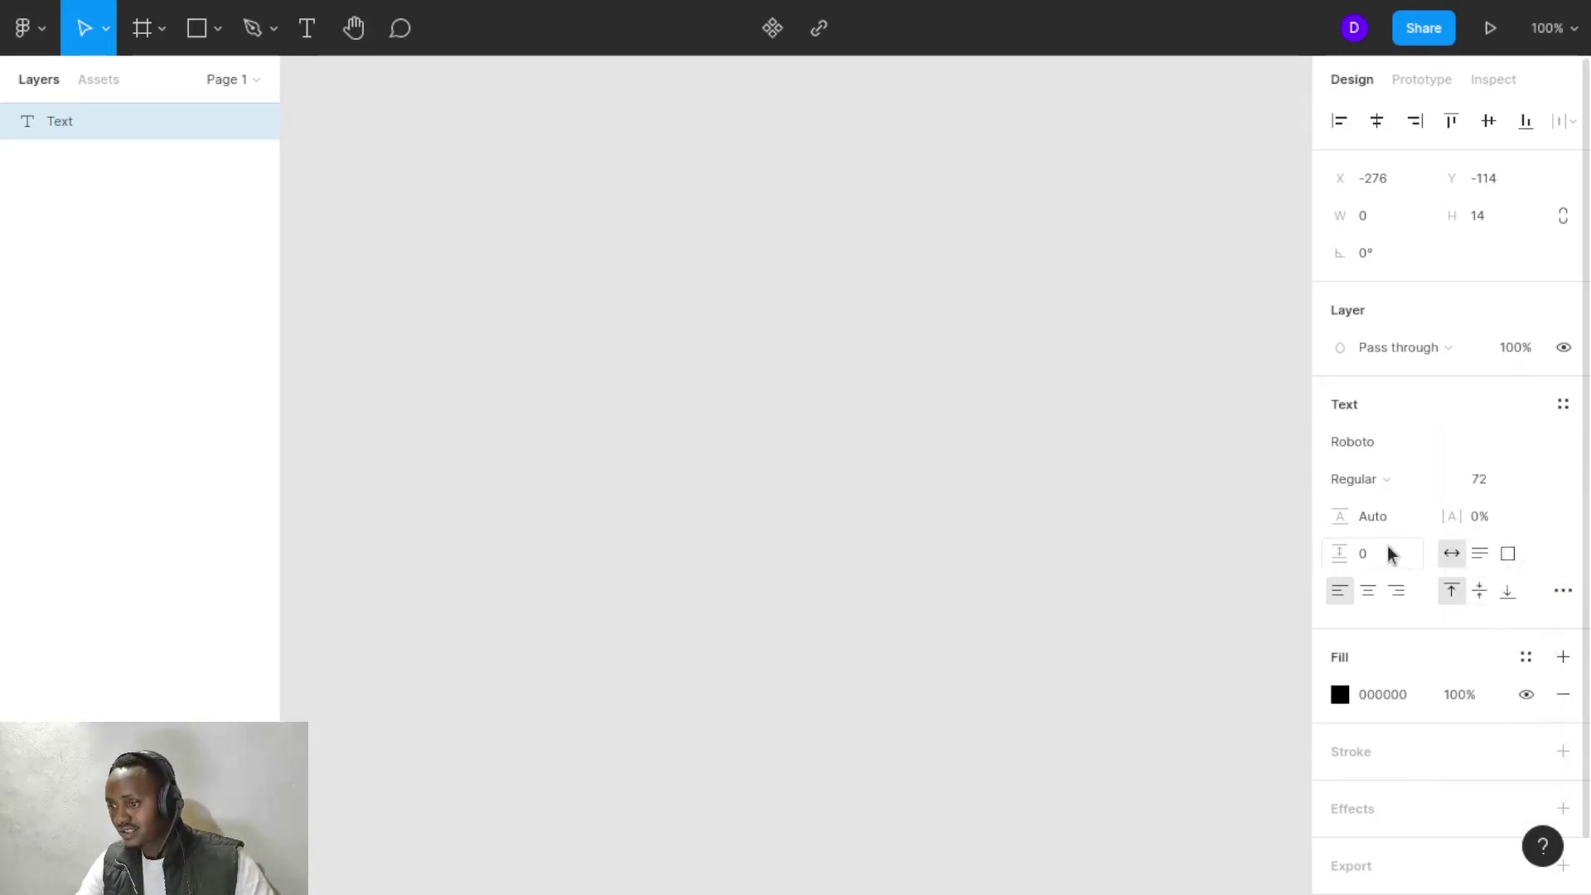
click(1411, 446)
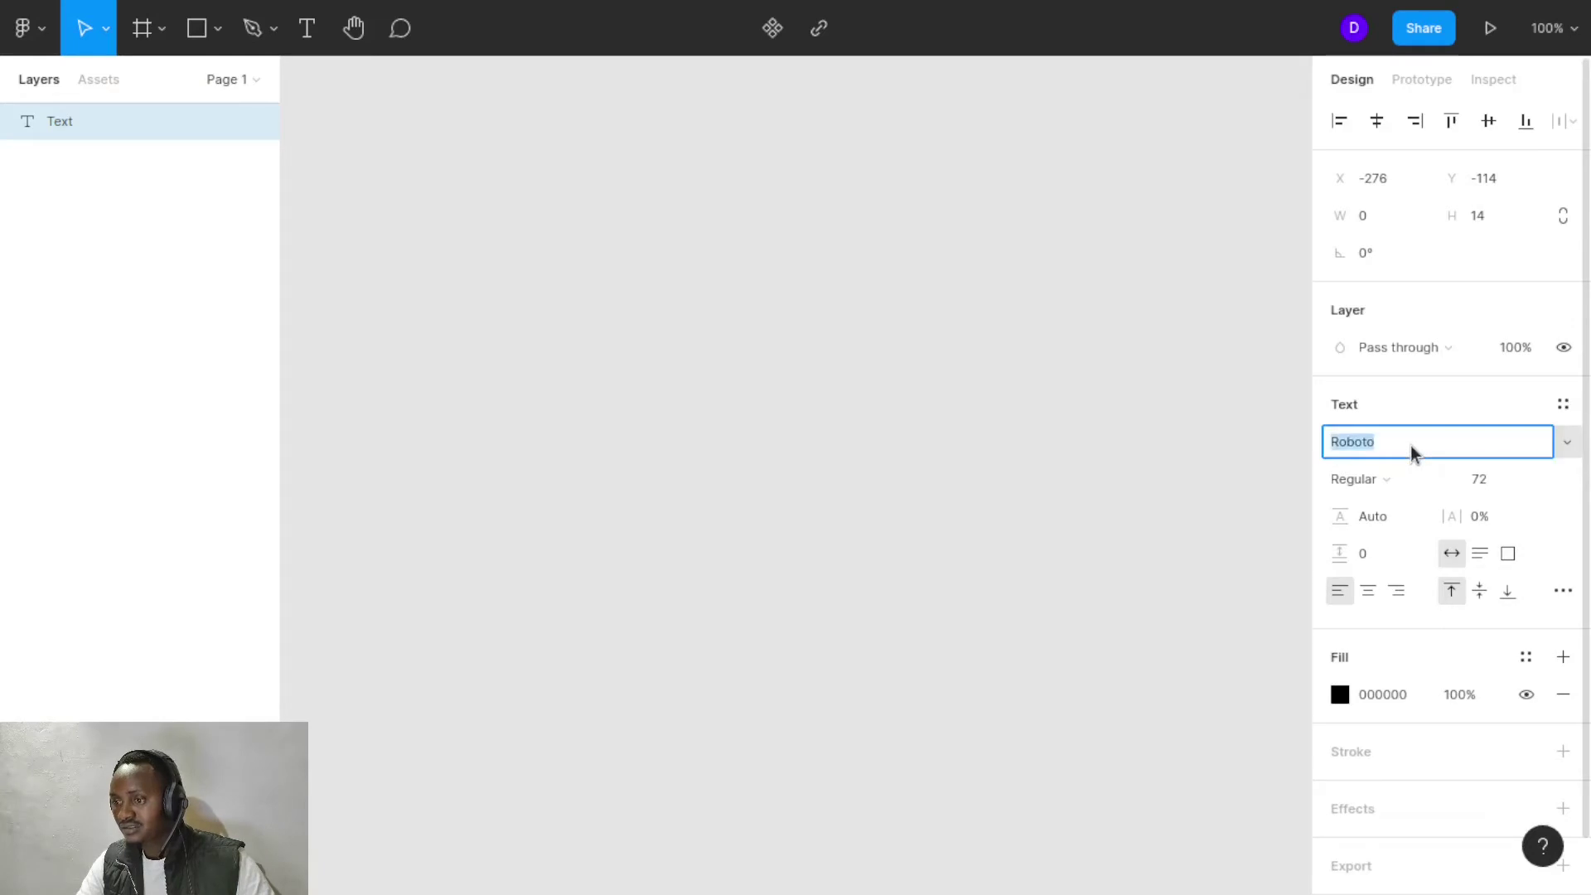
text(Poppins)
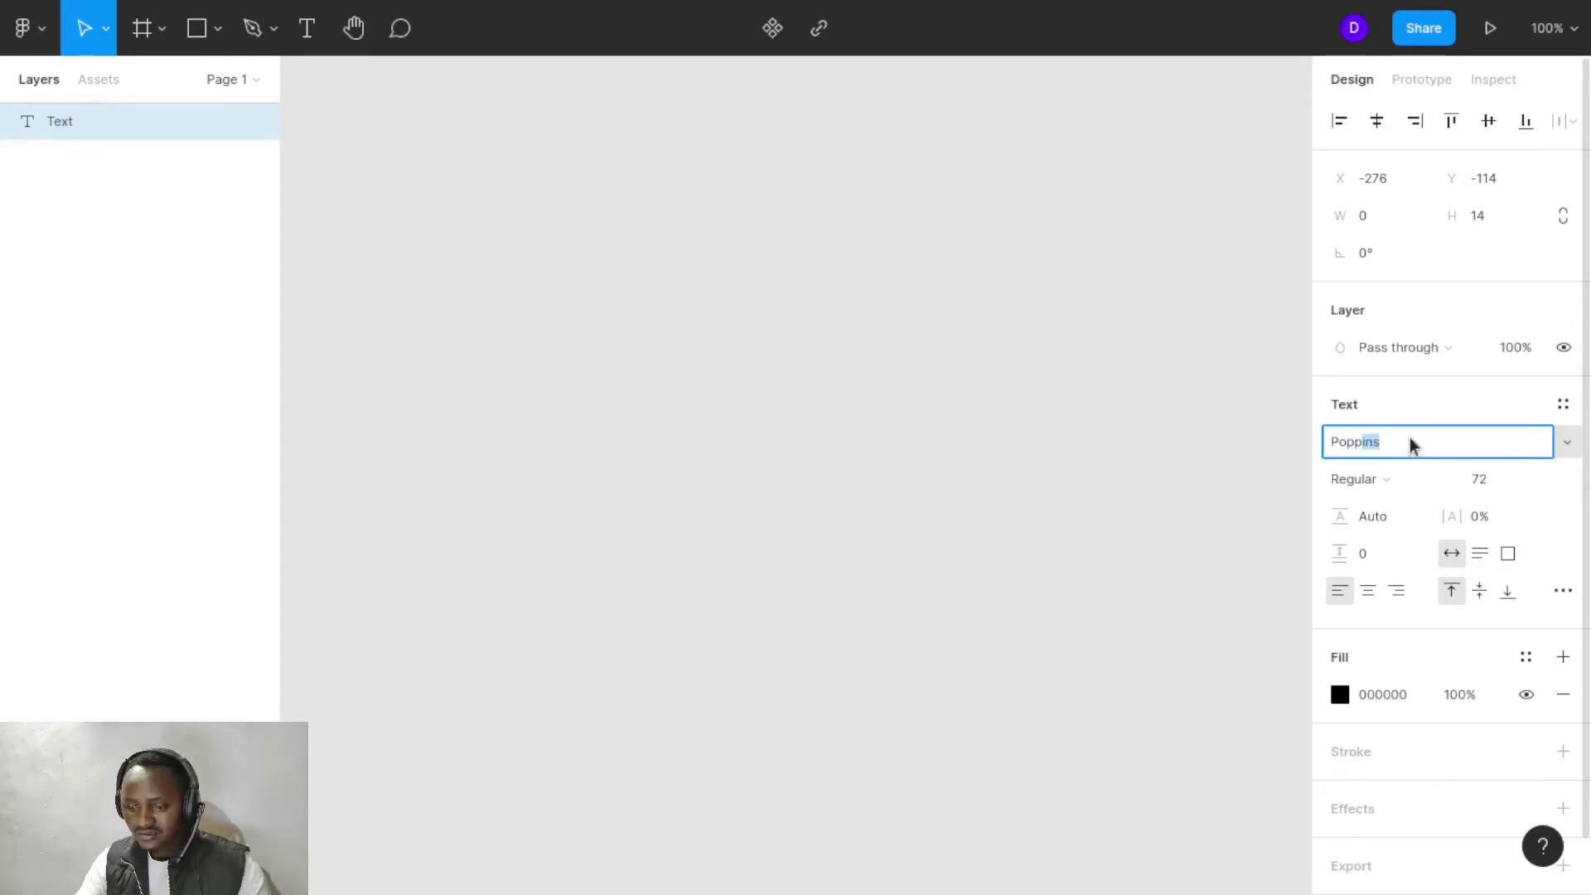
key(Return)
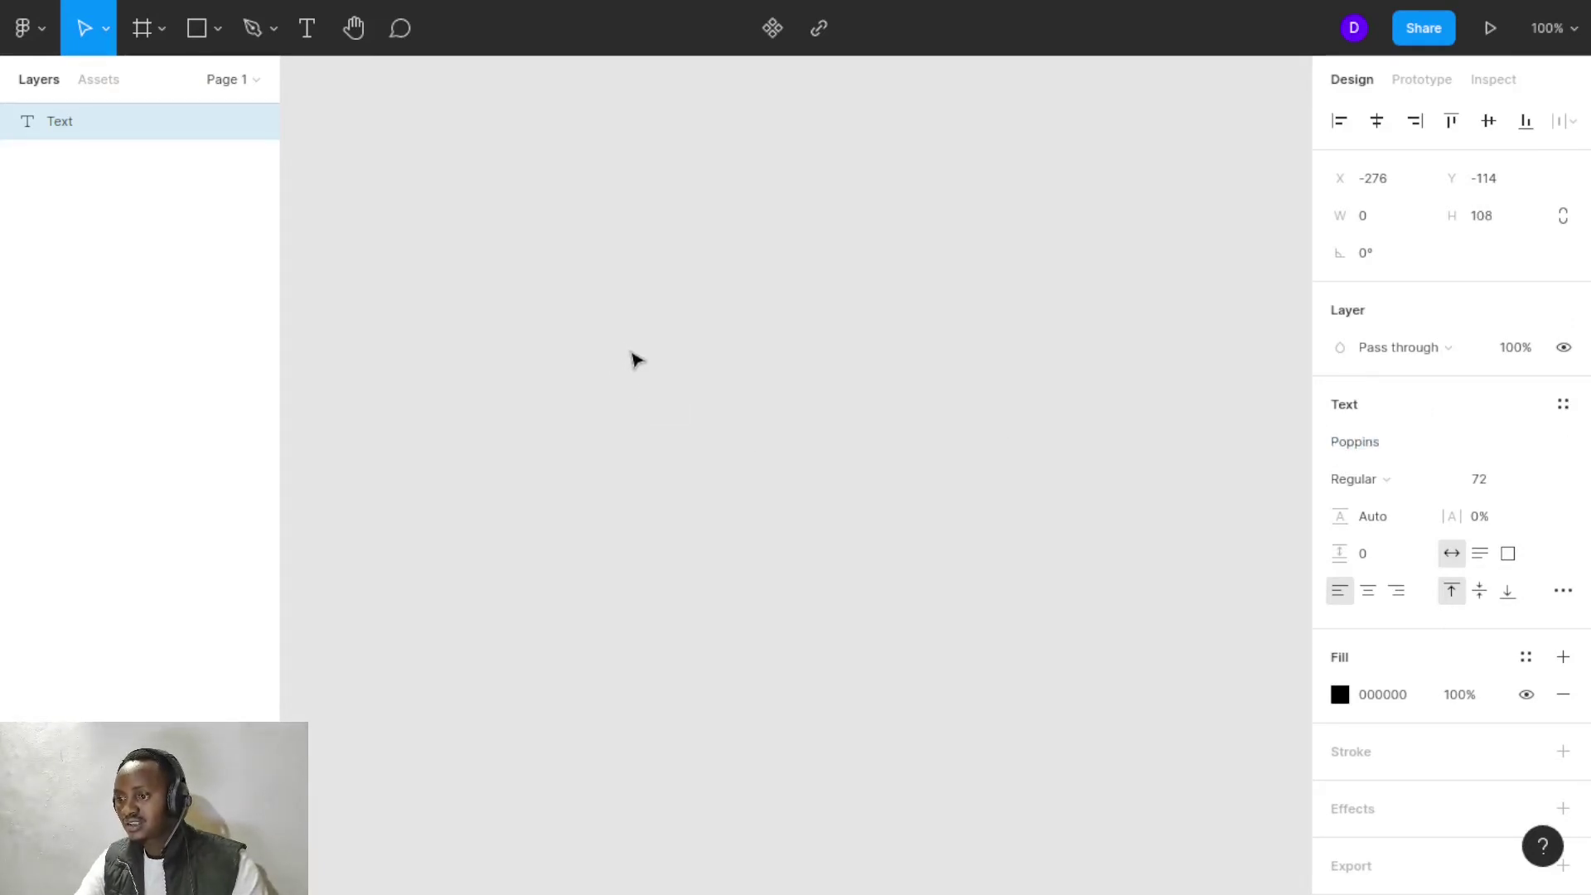
click(1485, 493)
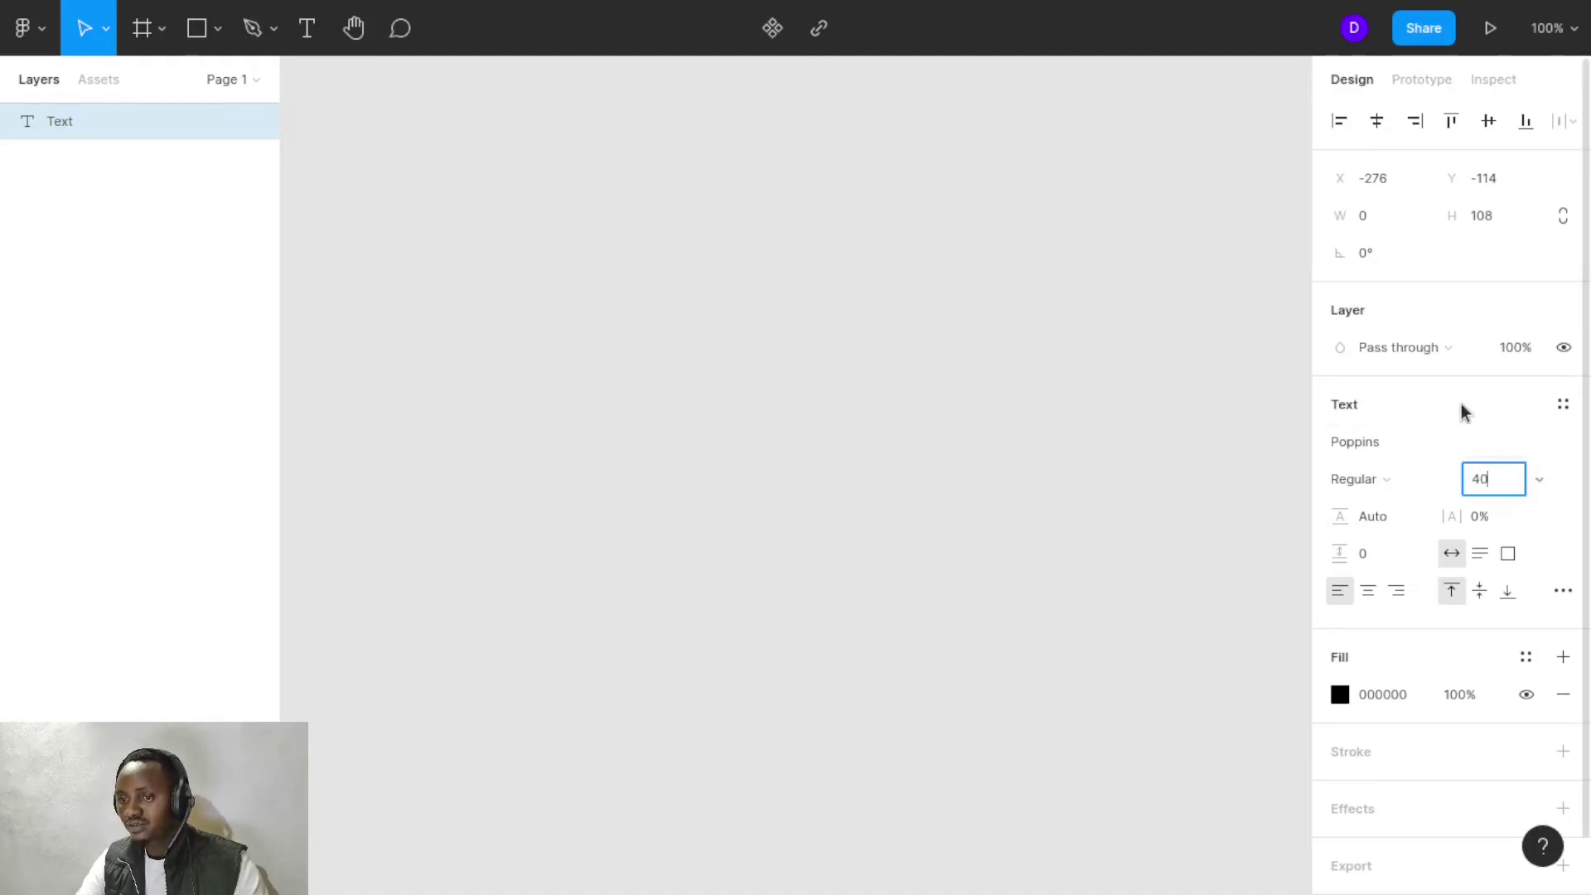
key(Return)
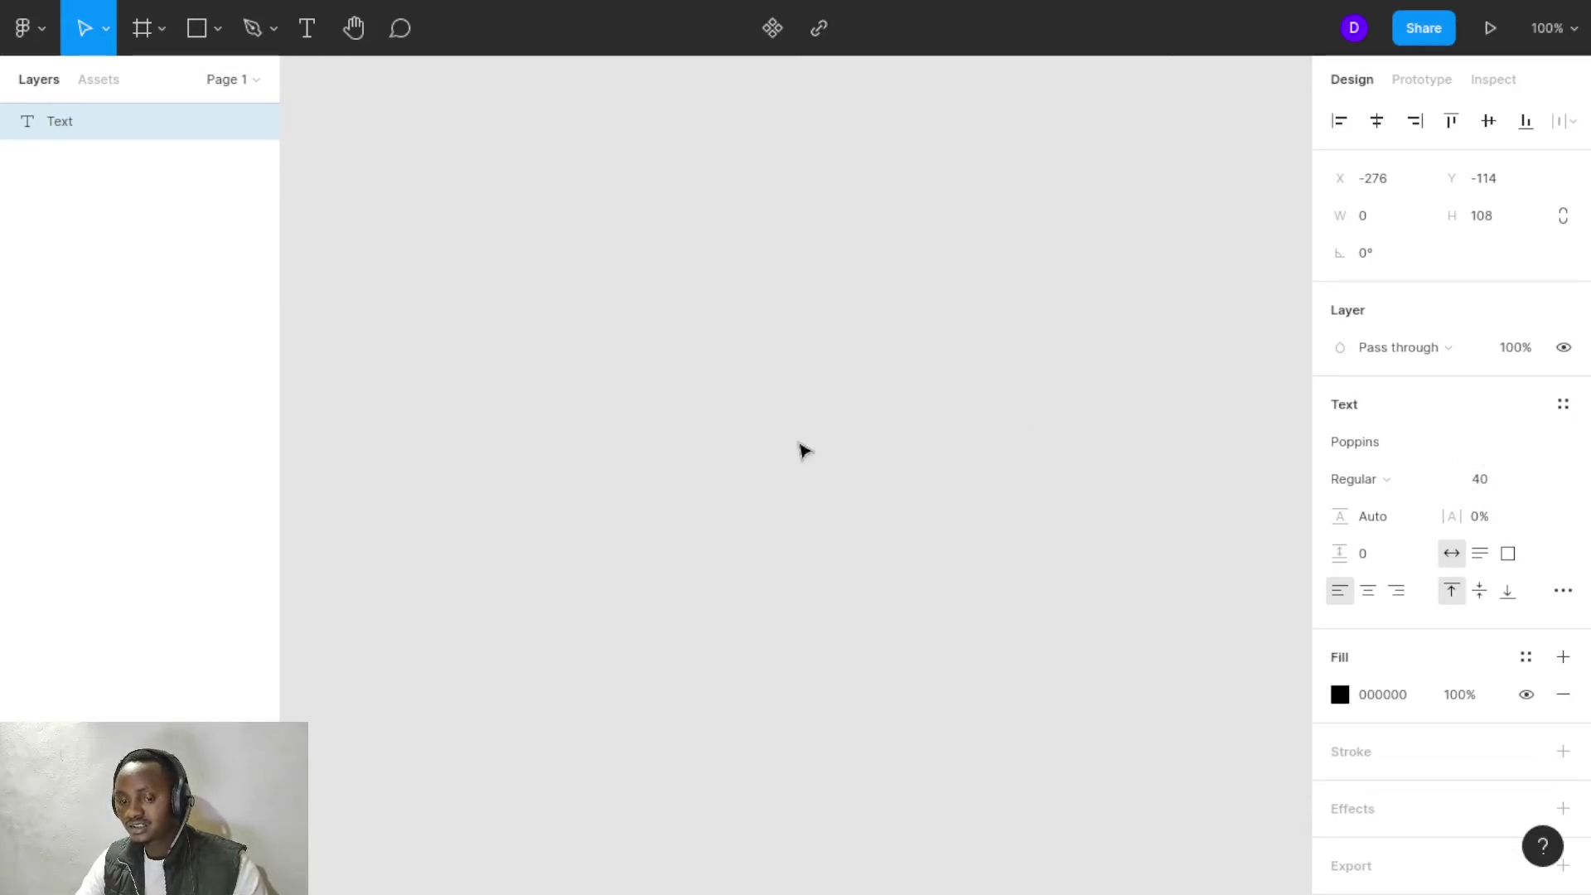
Start a numbered list in the text layer with the first item "Design a Glass Credit Card"
text(1. )
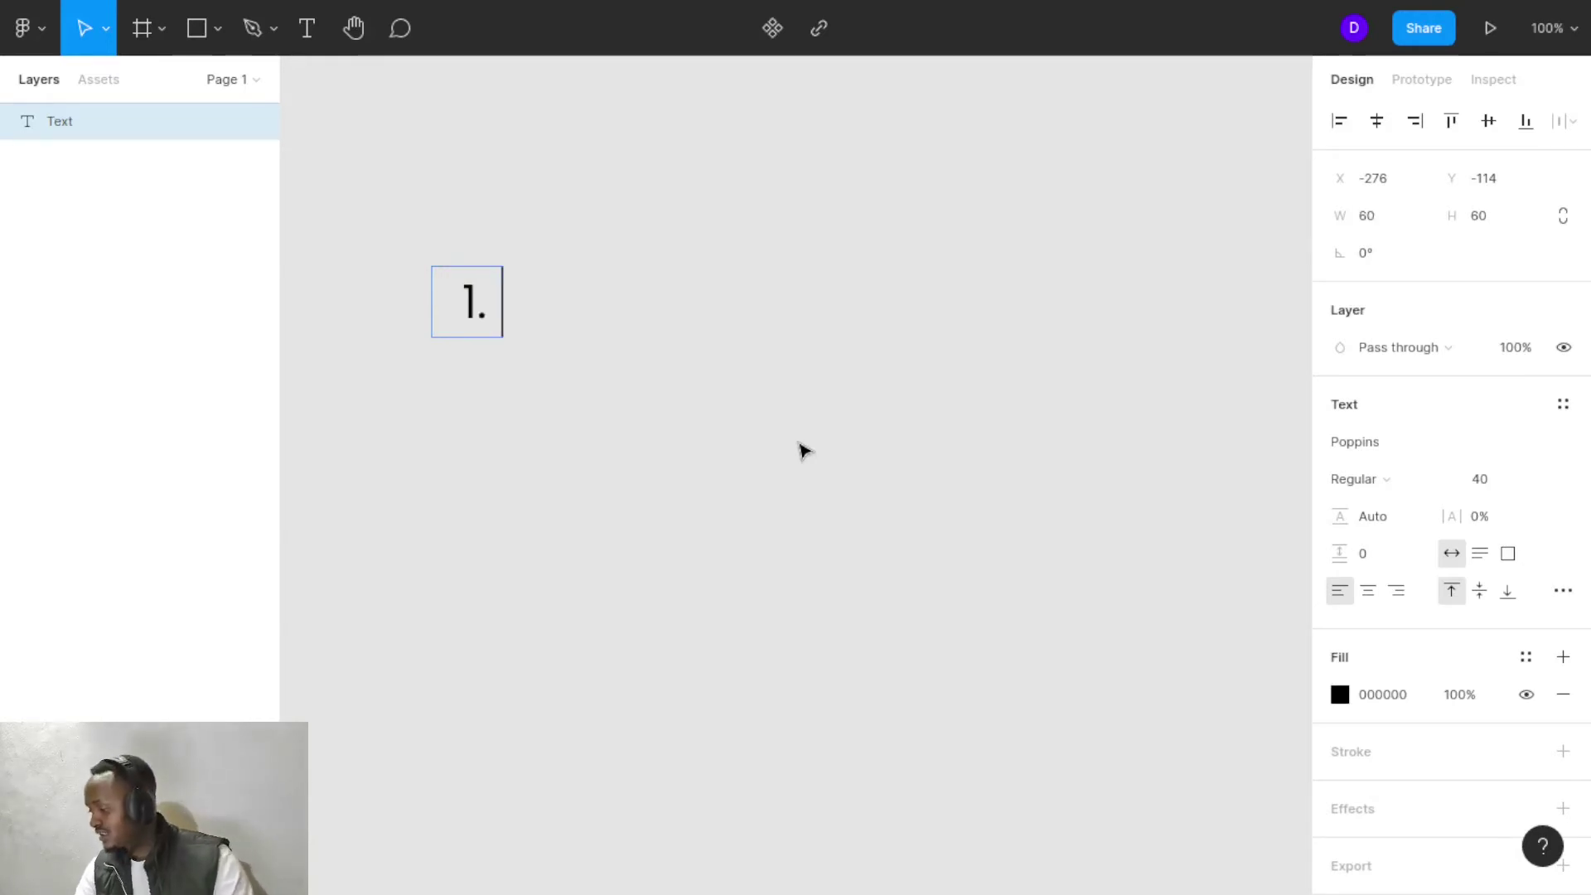
text(Design a )
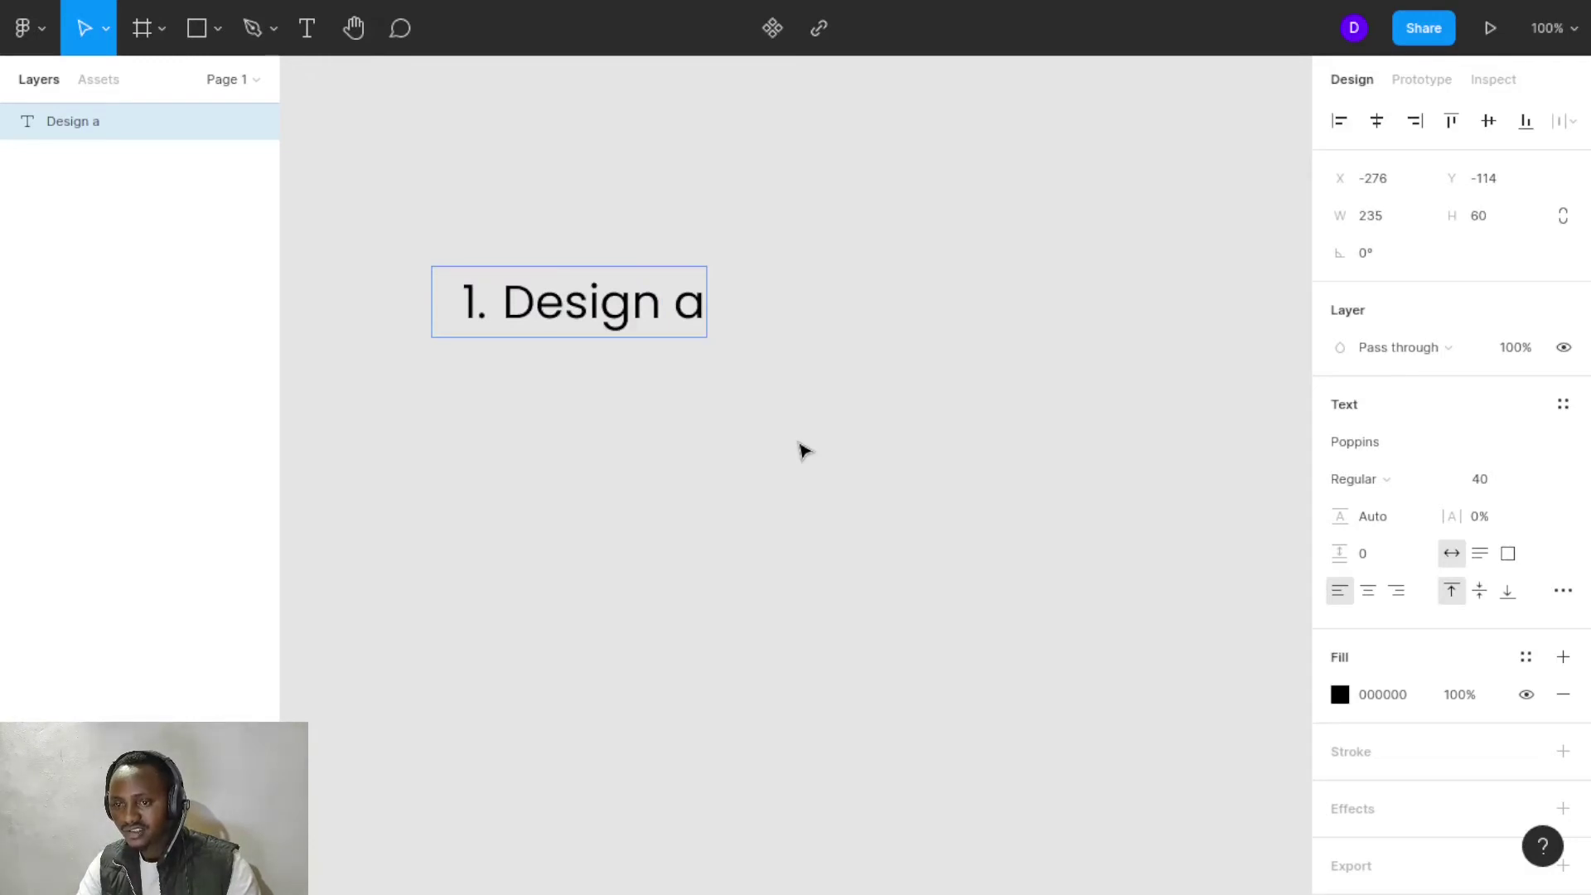
text(Glas)
text(s )
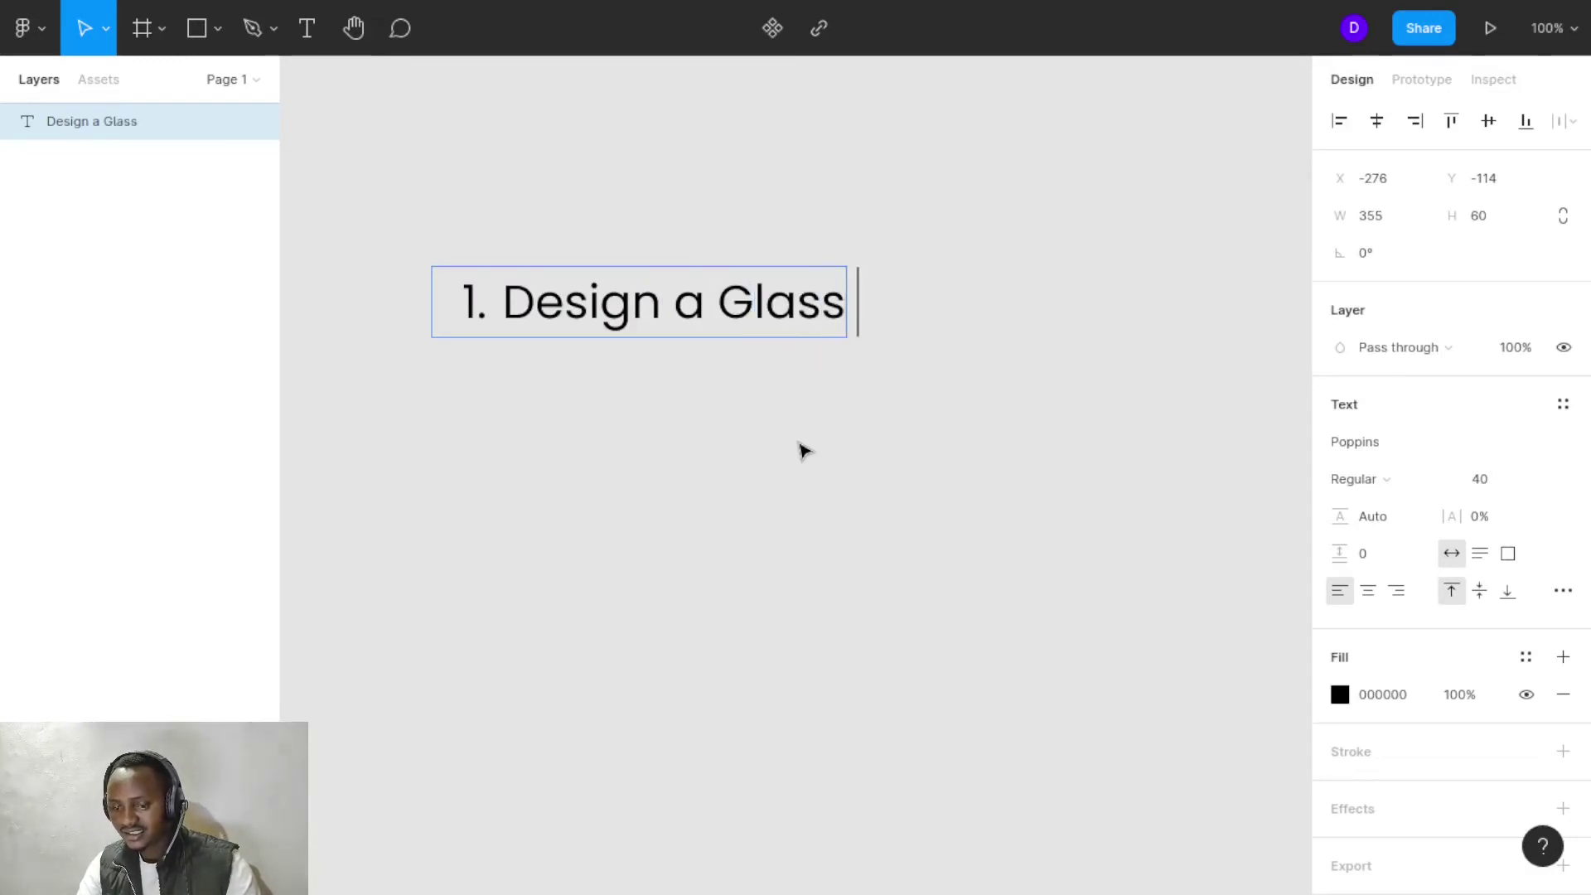
text(C)
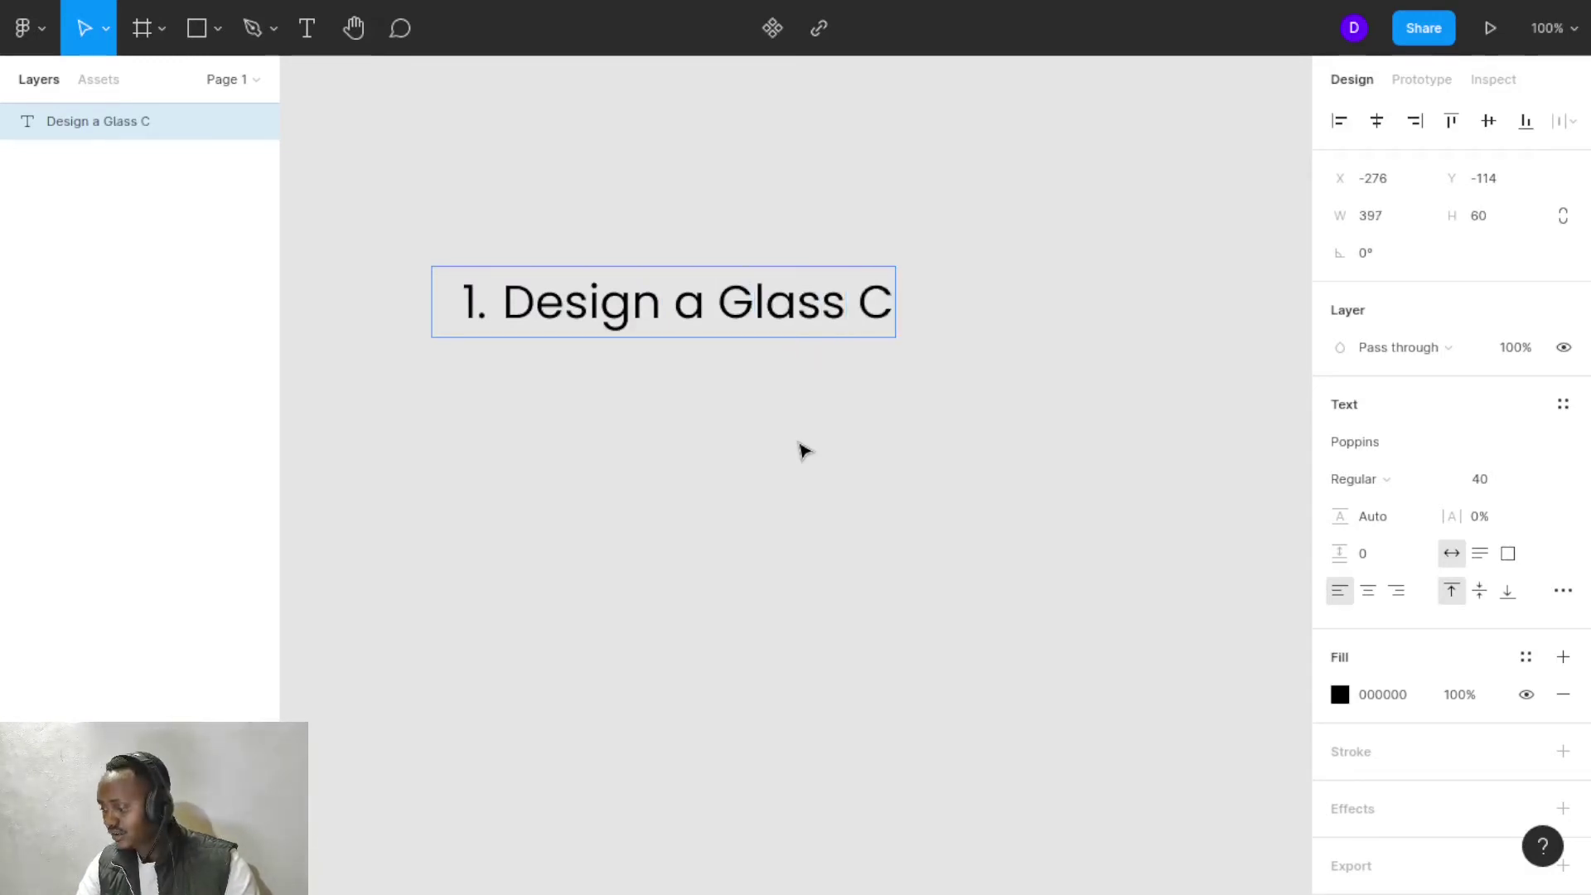
text(redi)
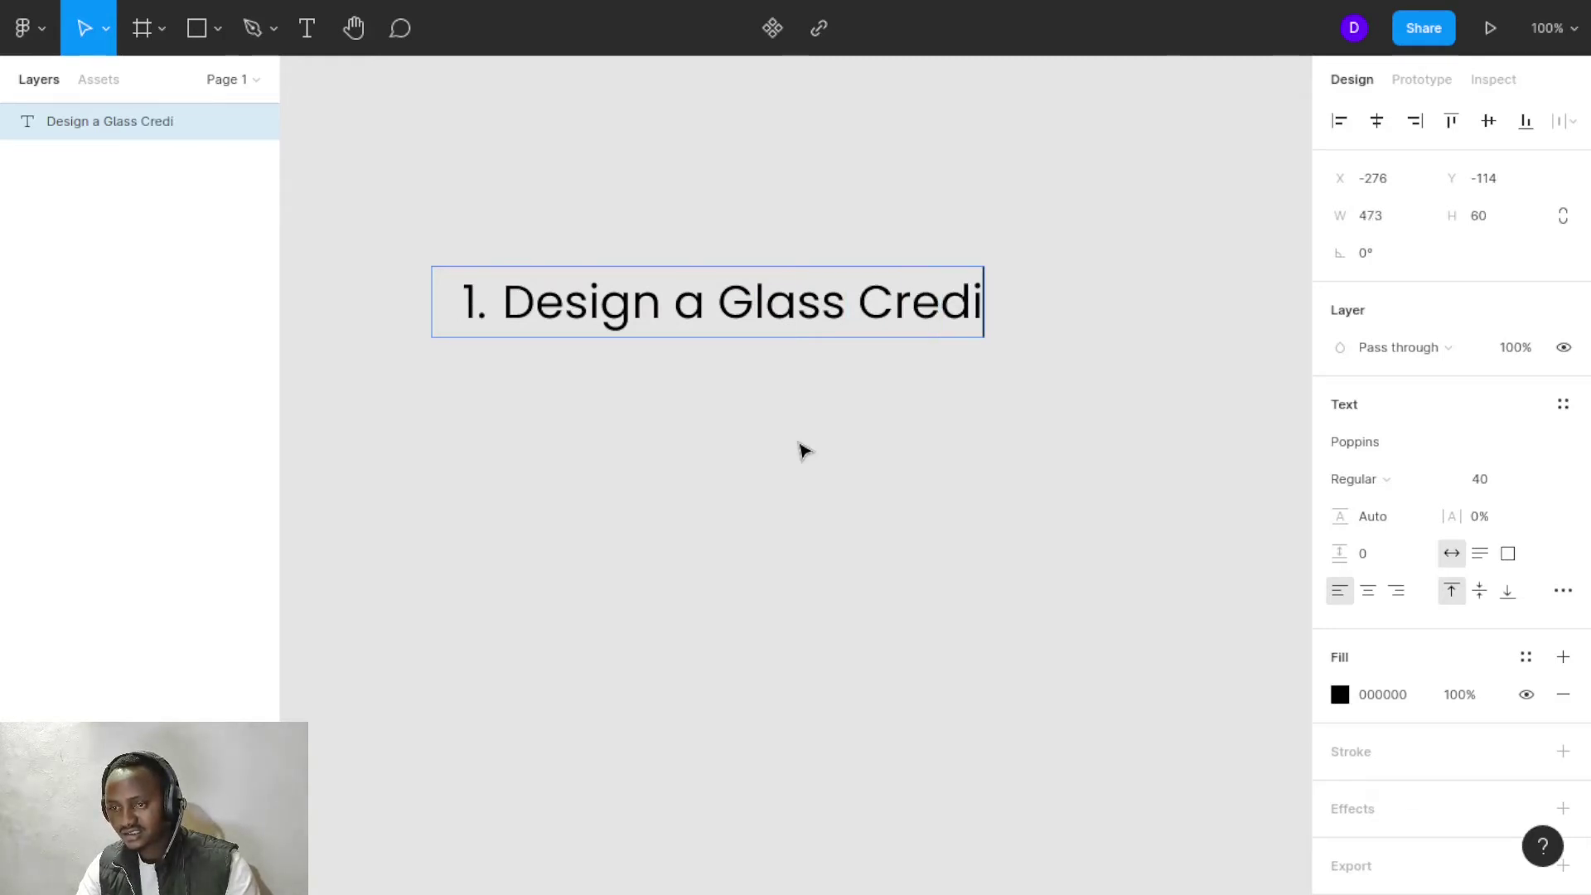
text(t)
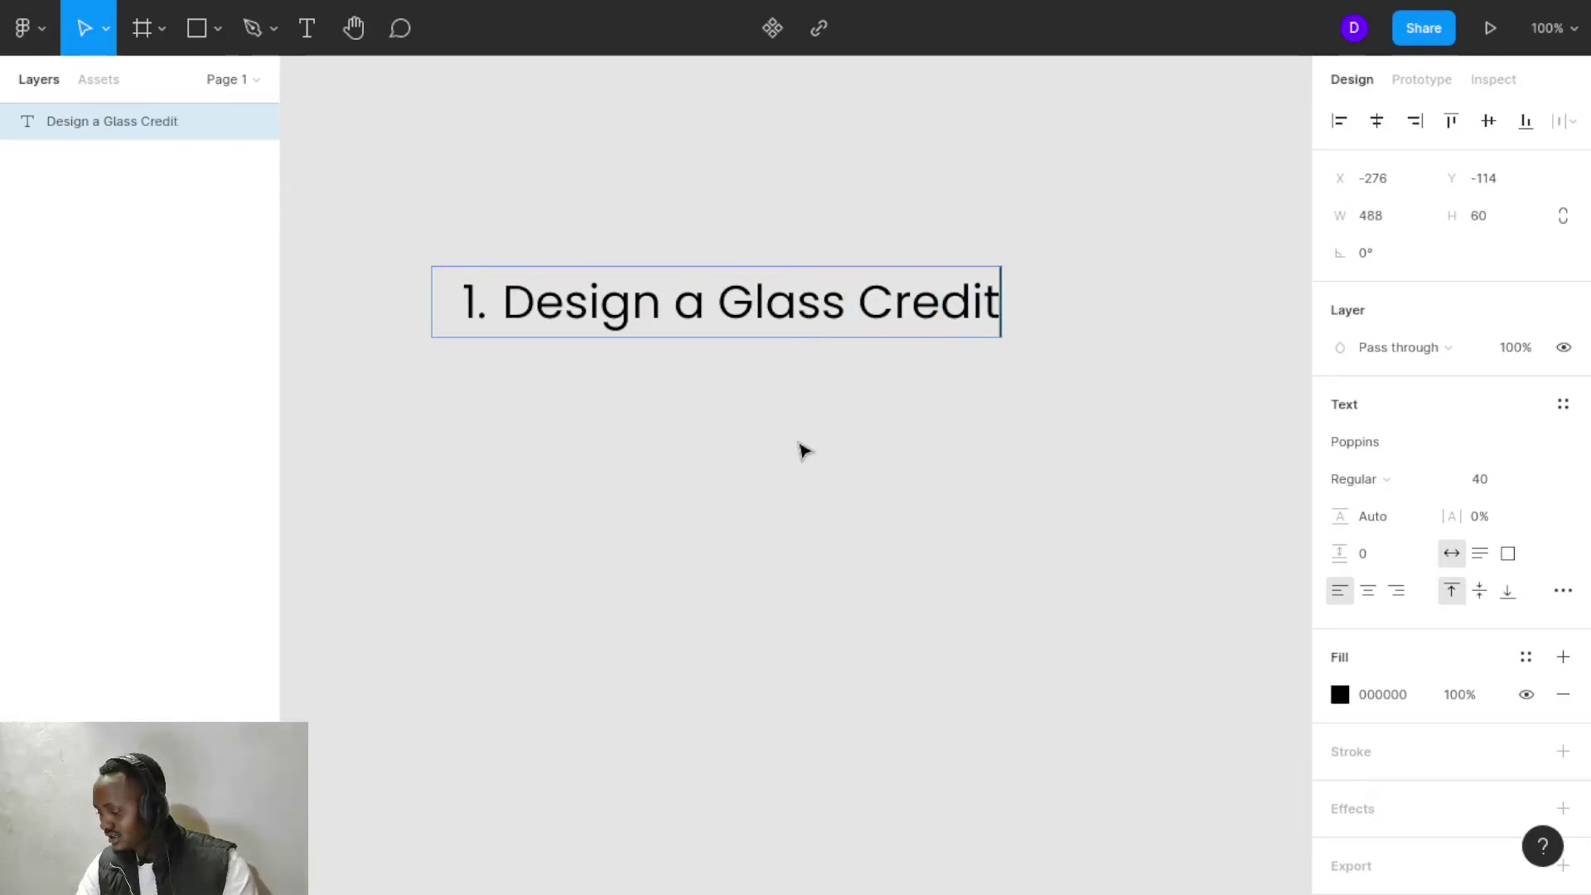
text( Card)
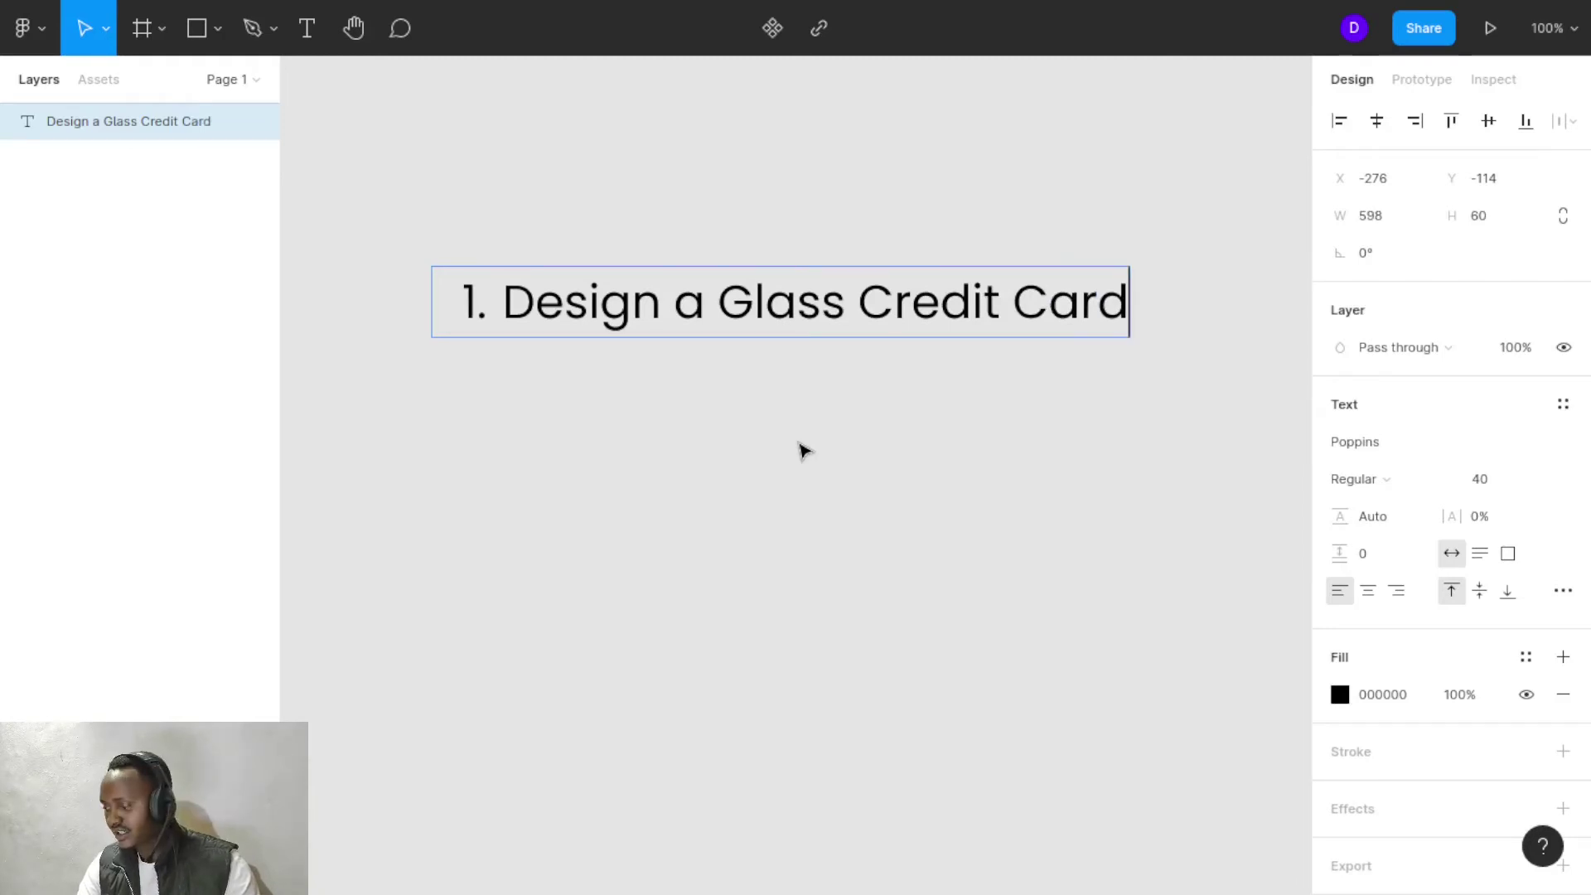
Add an indented bullet reading "Give a nice background" below the first numbered item
key(Return)
key(BackSpace)
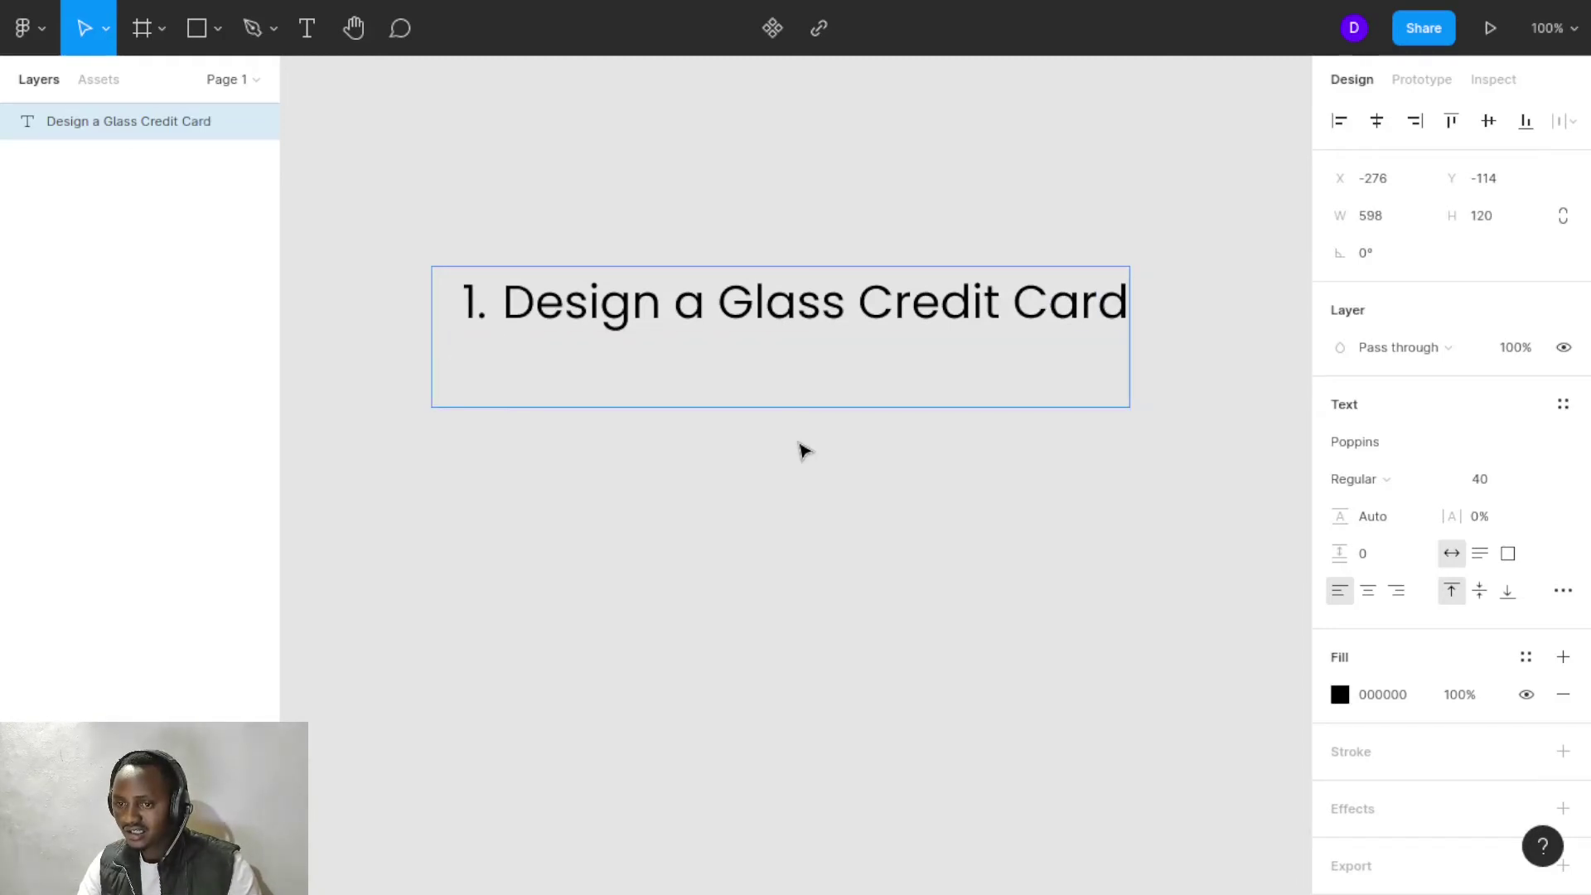
text(-)
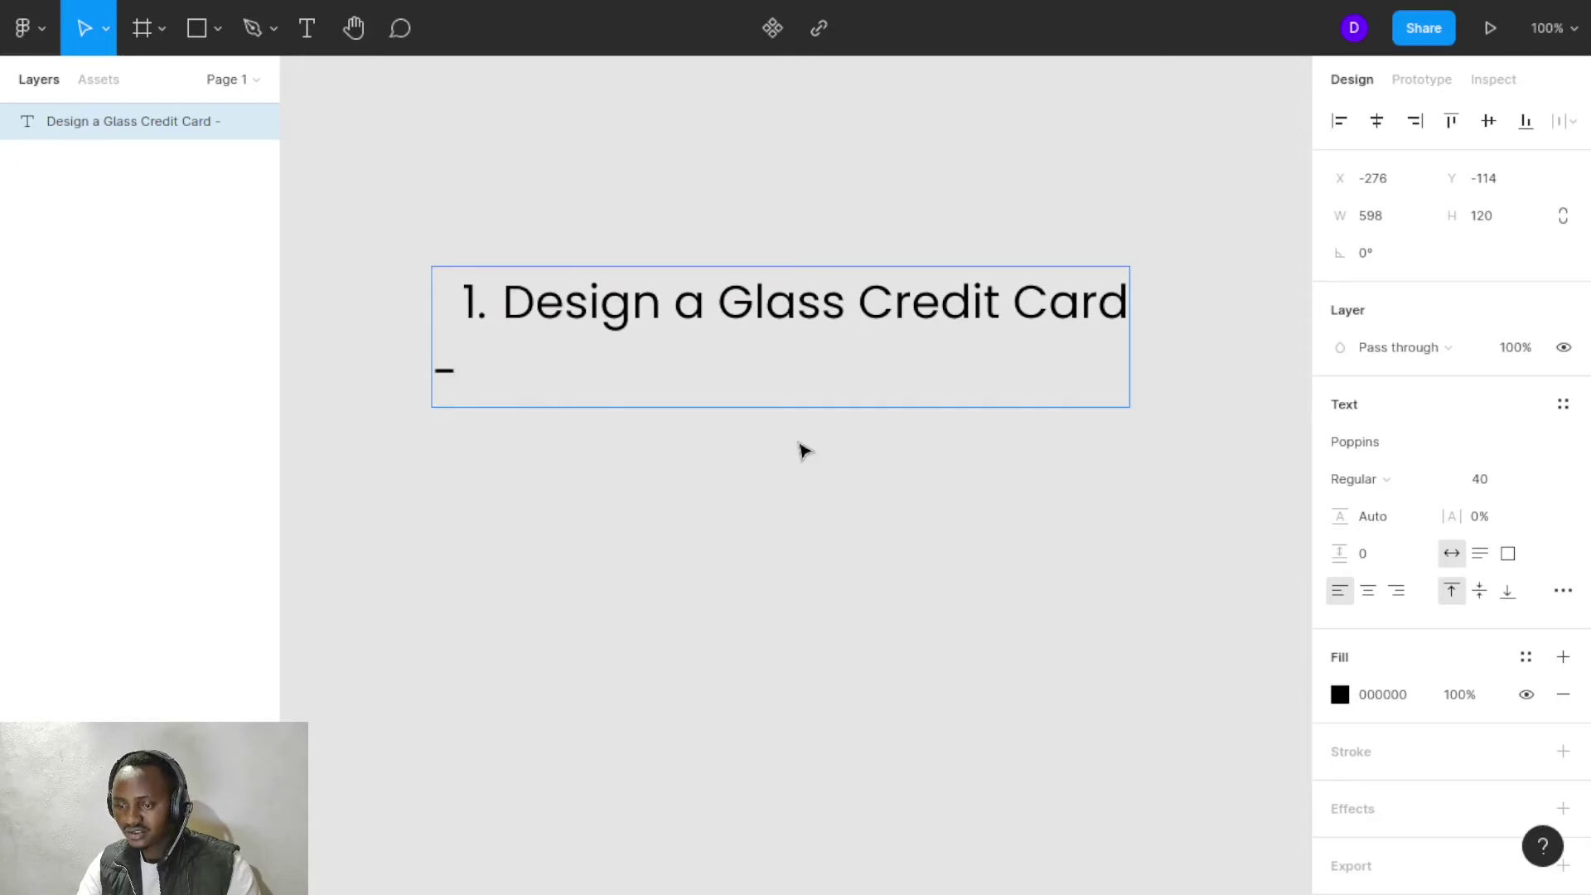
key(BackSpace)
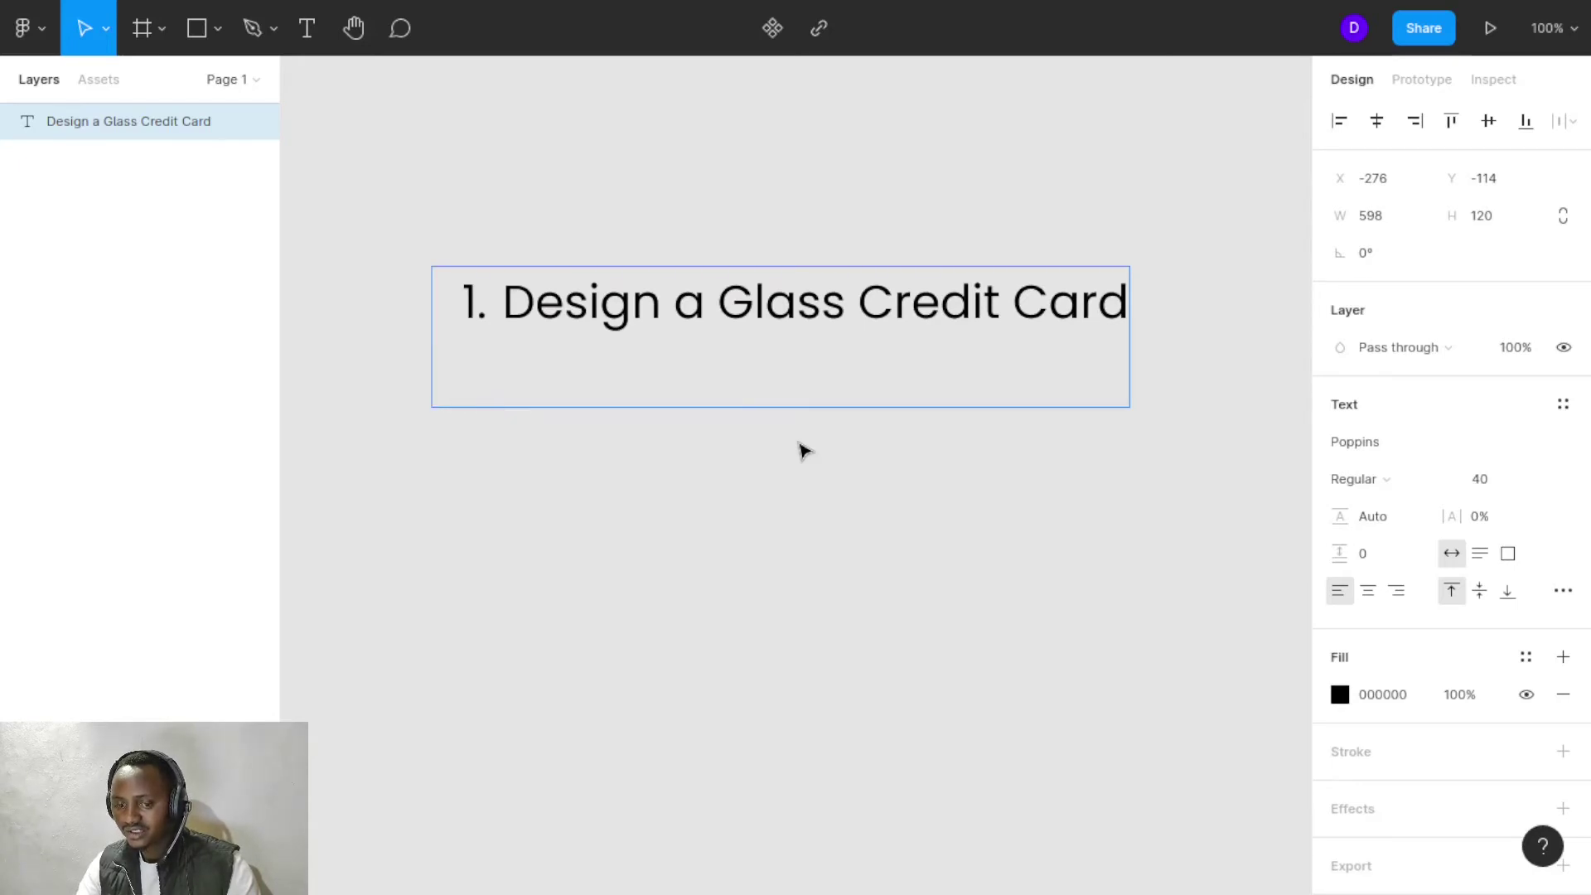
text(- )
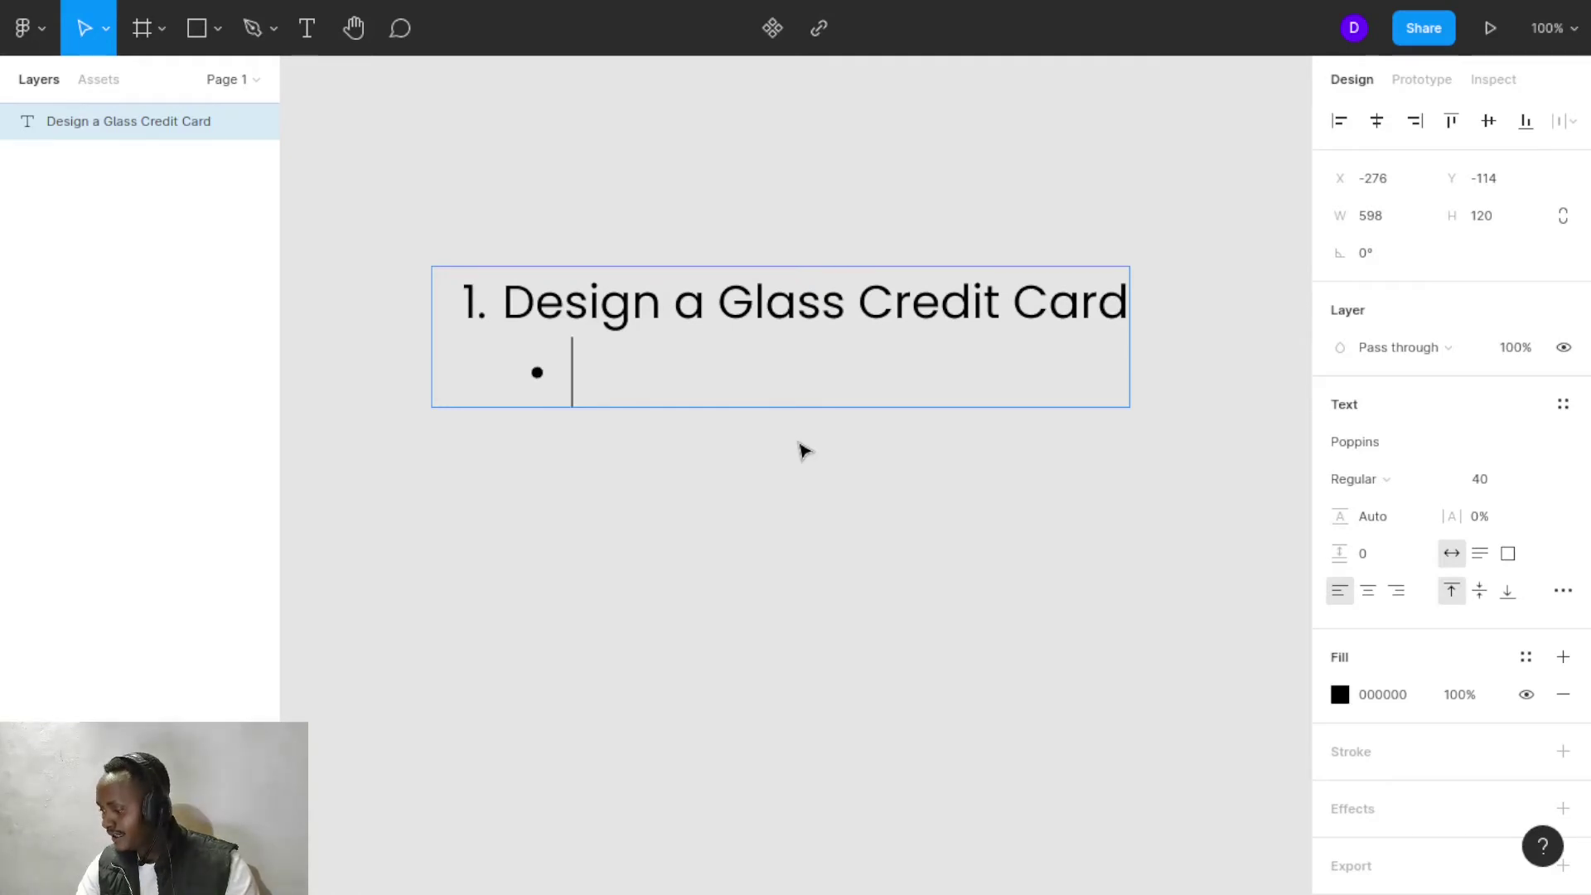
text(Give a )
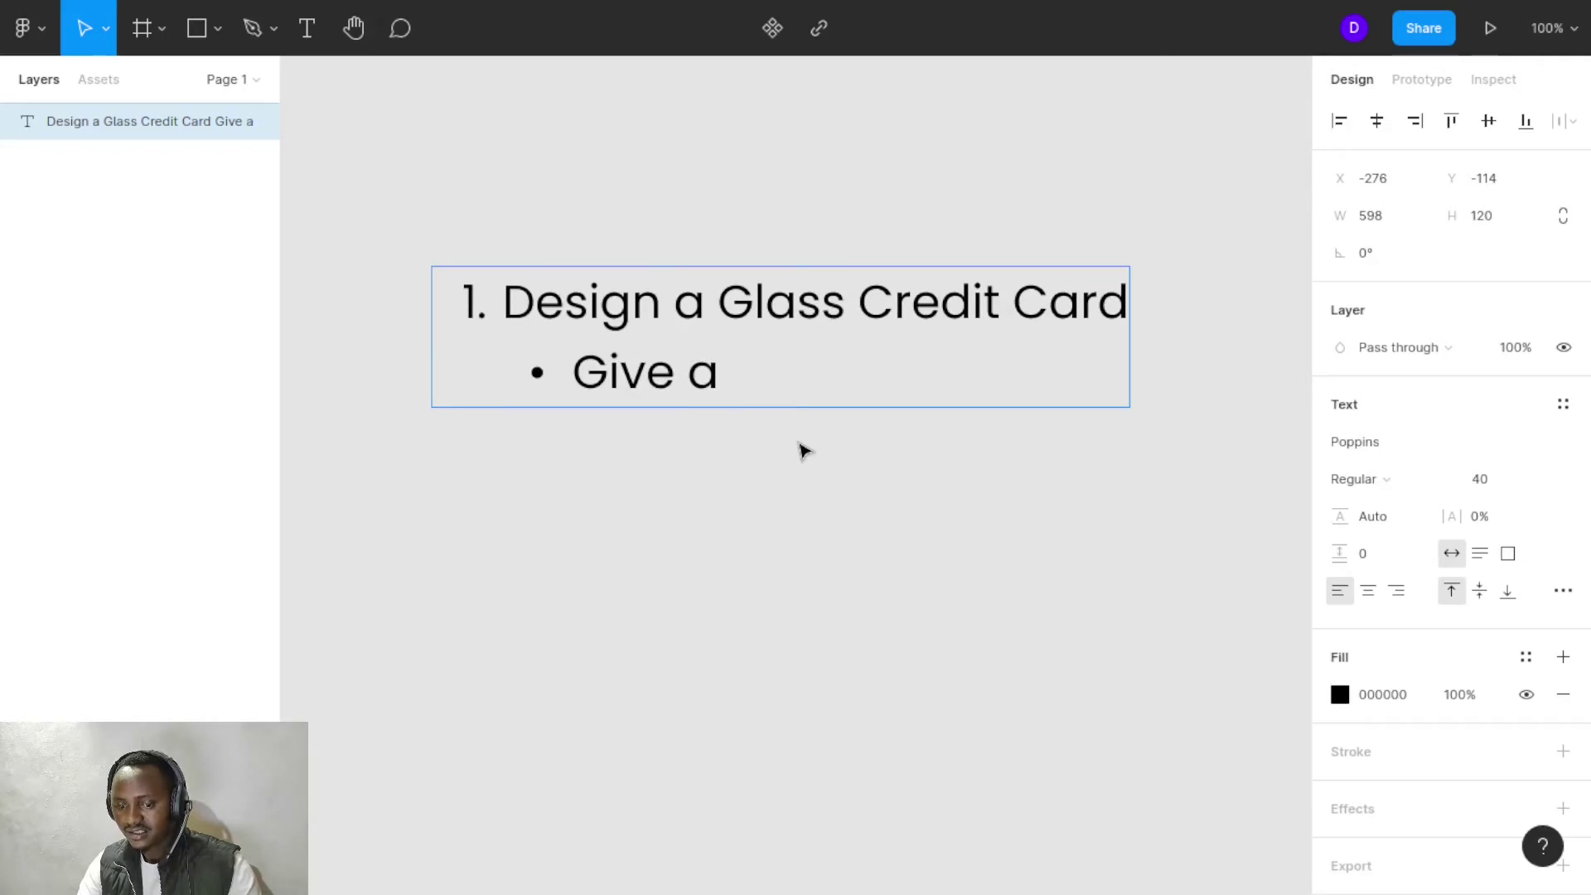
text(nice )
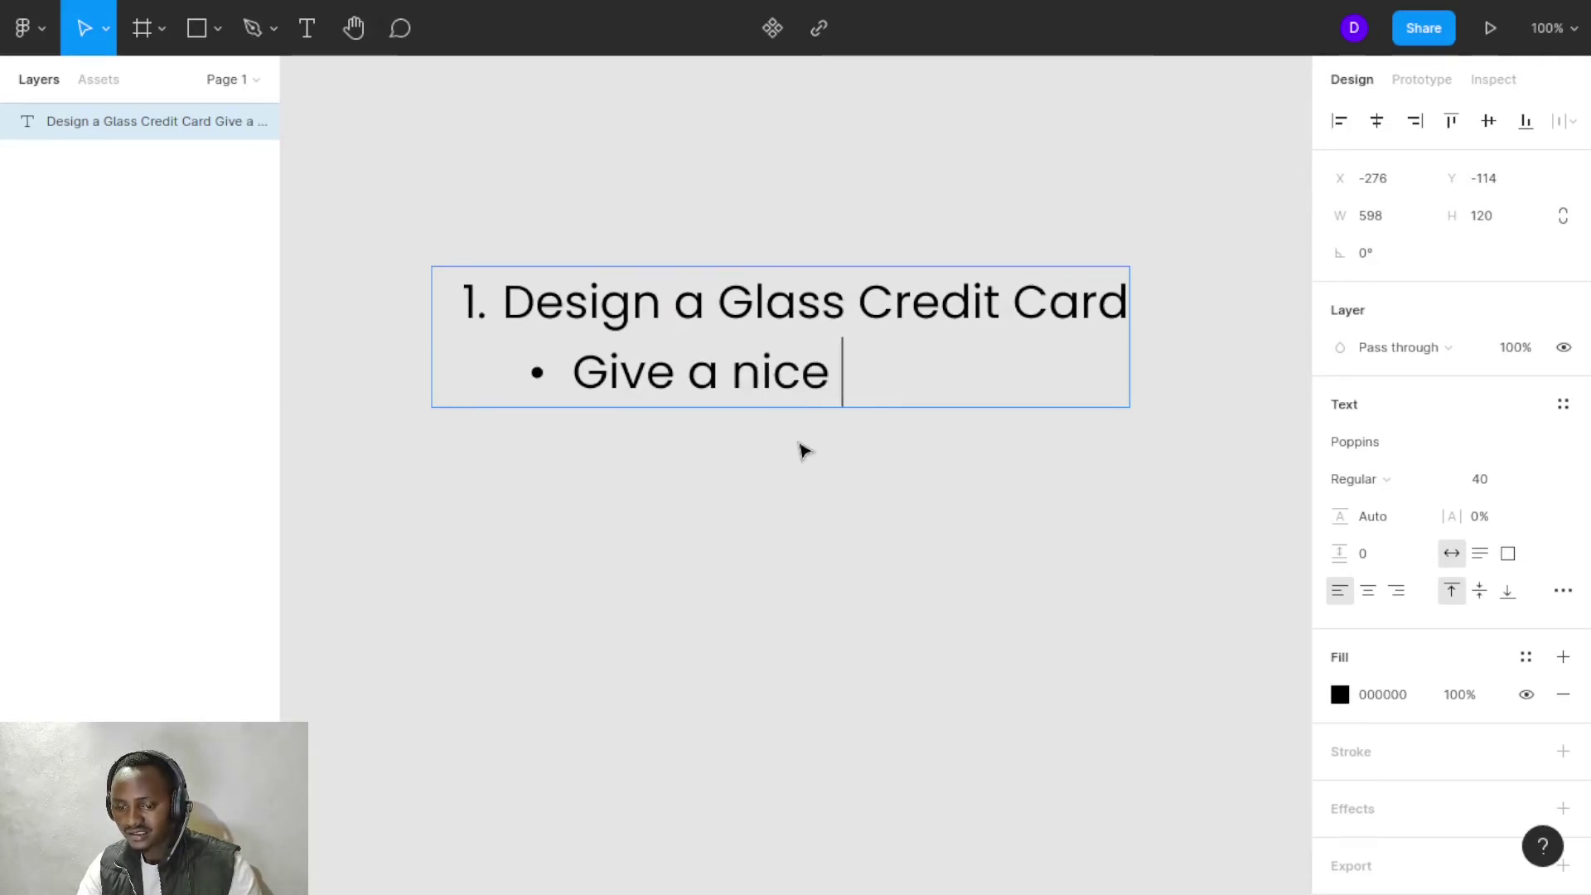
text(backgro)
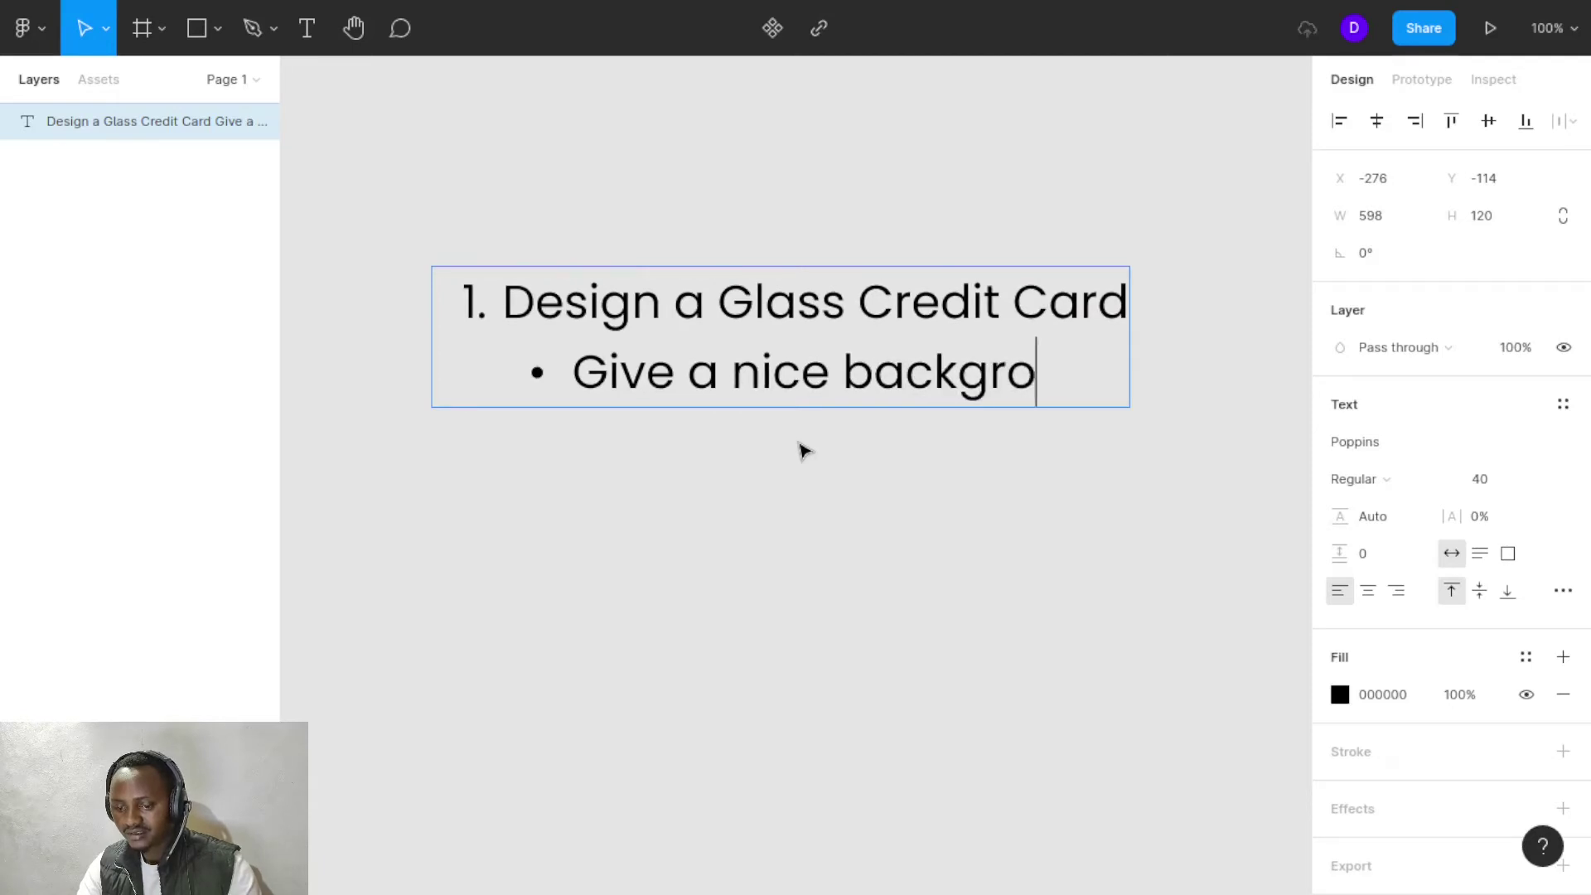
text(und)
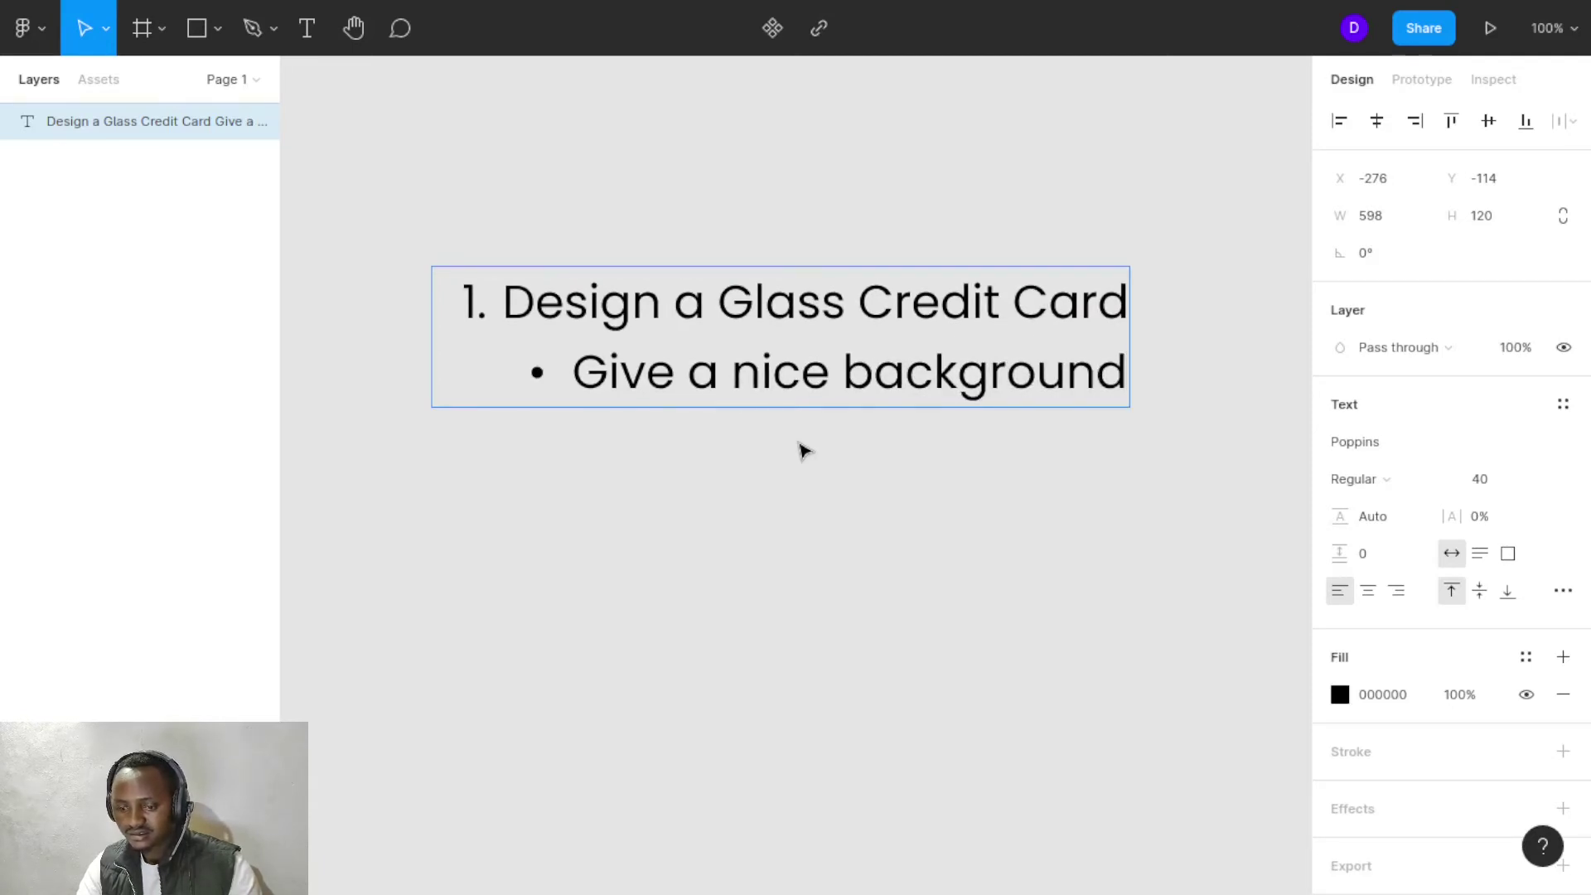
Add a second bullet under the numbered item reading "Use a frame of your choice"
key(Return)
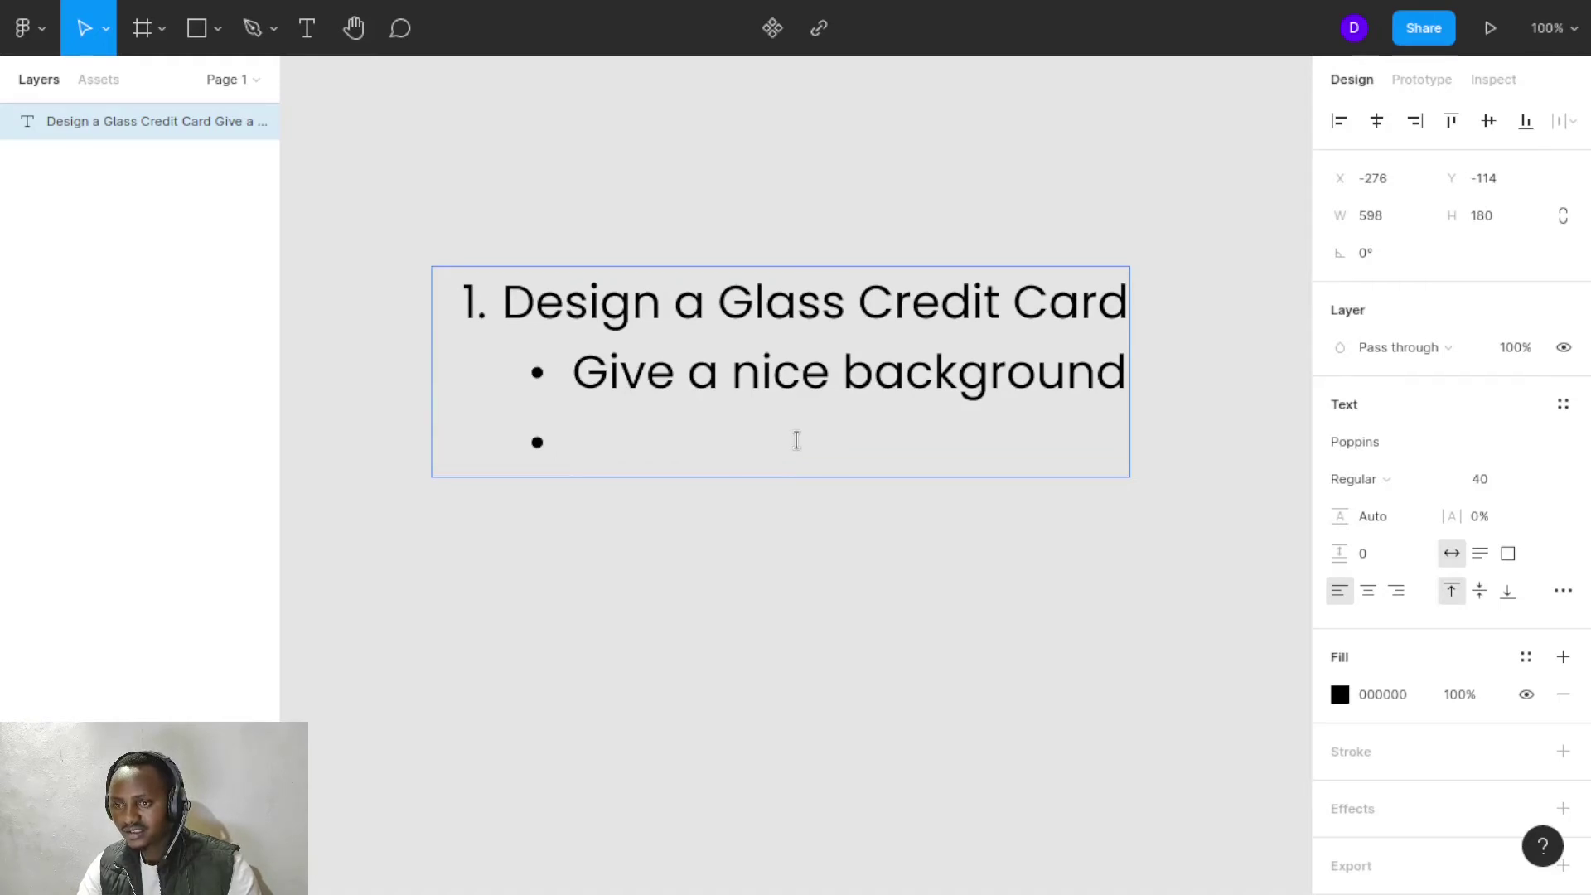
text(U)
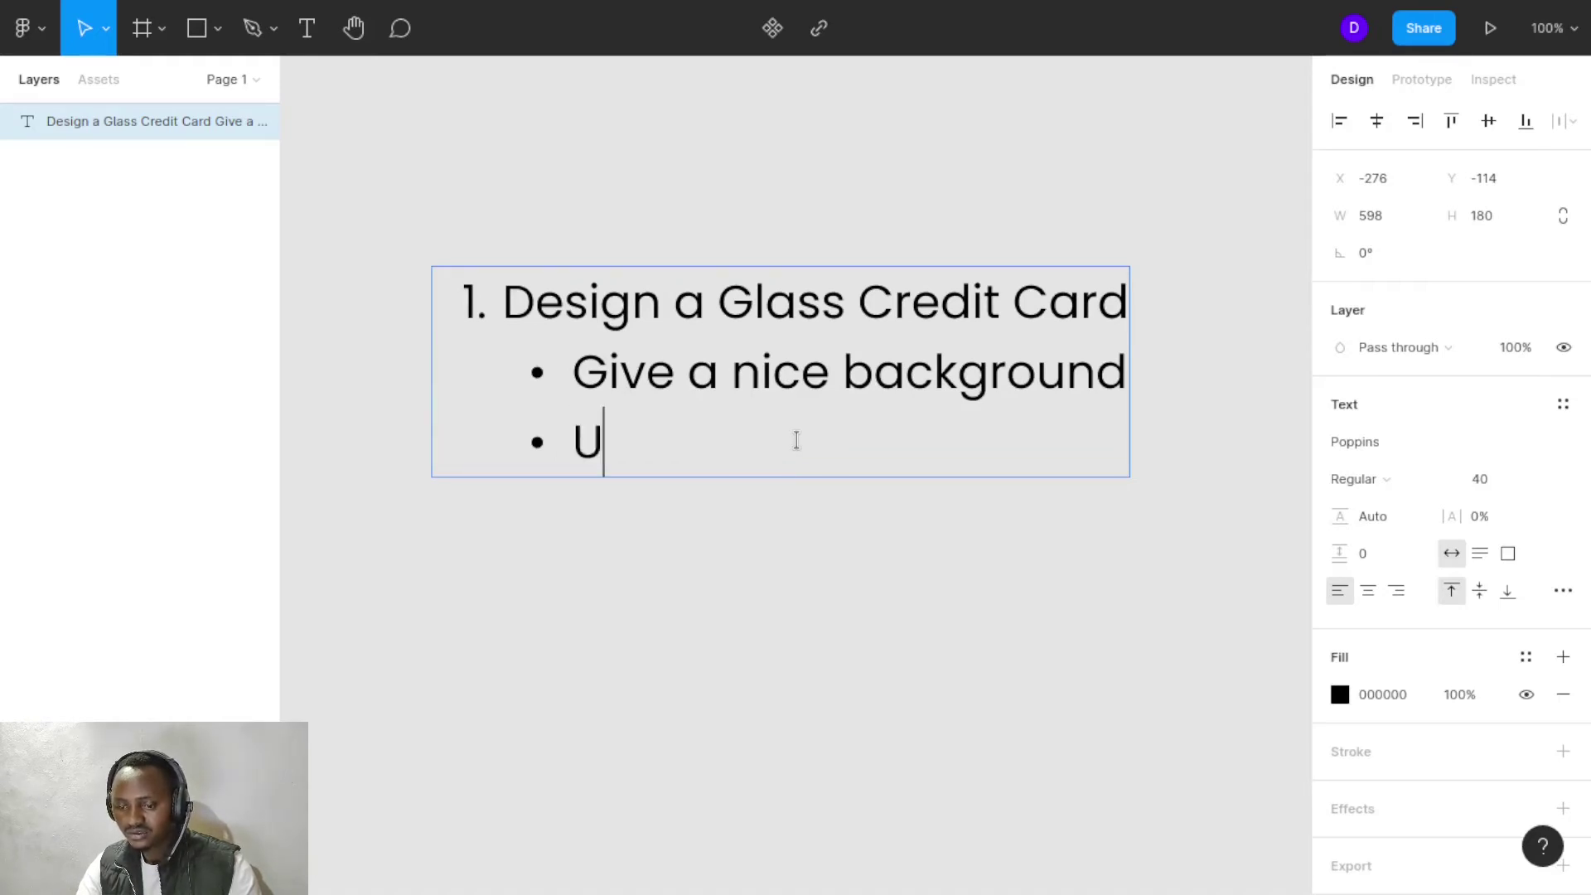
text(se )
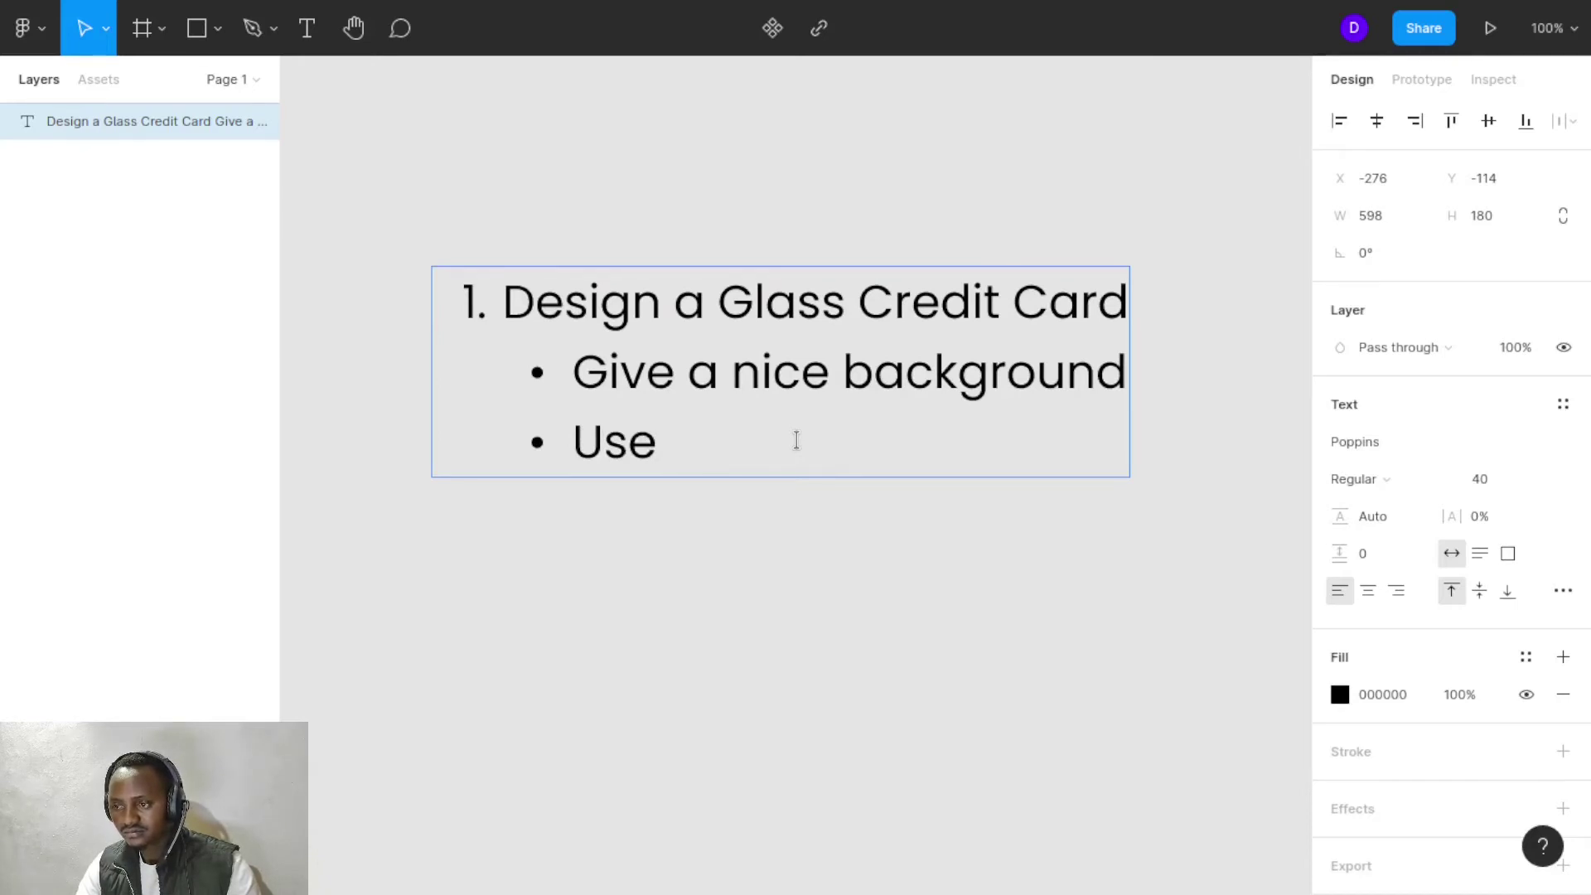
text(your)
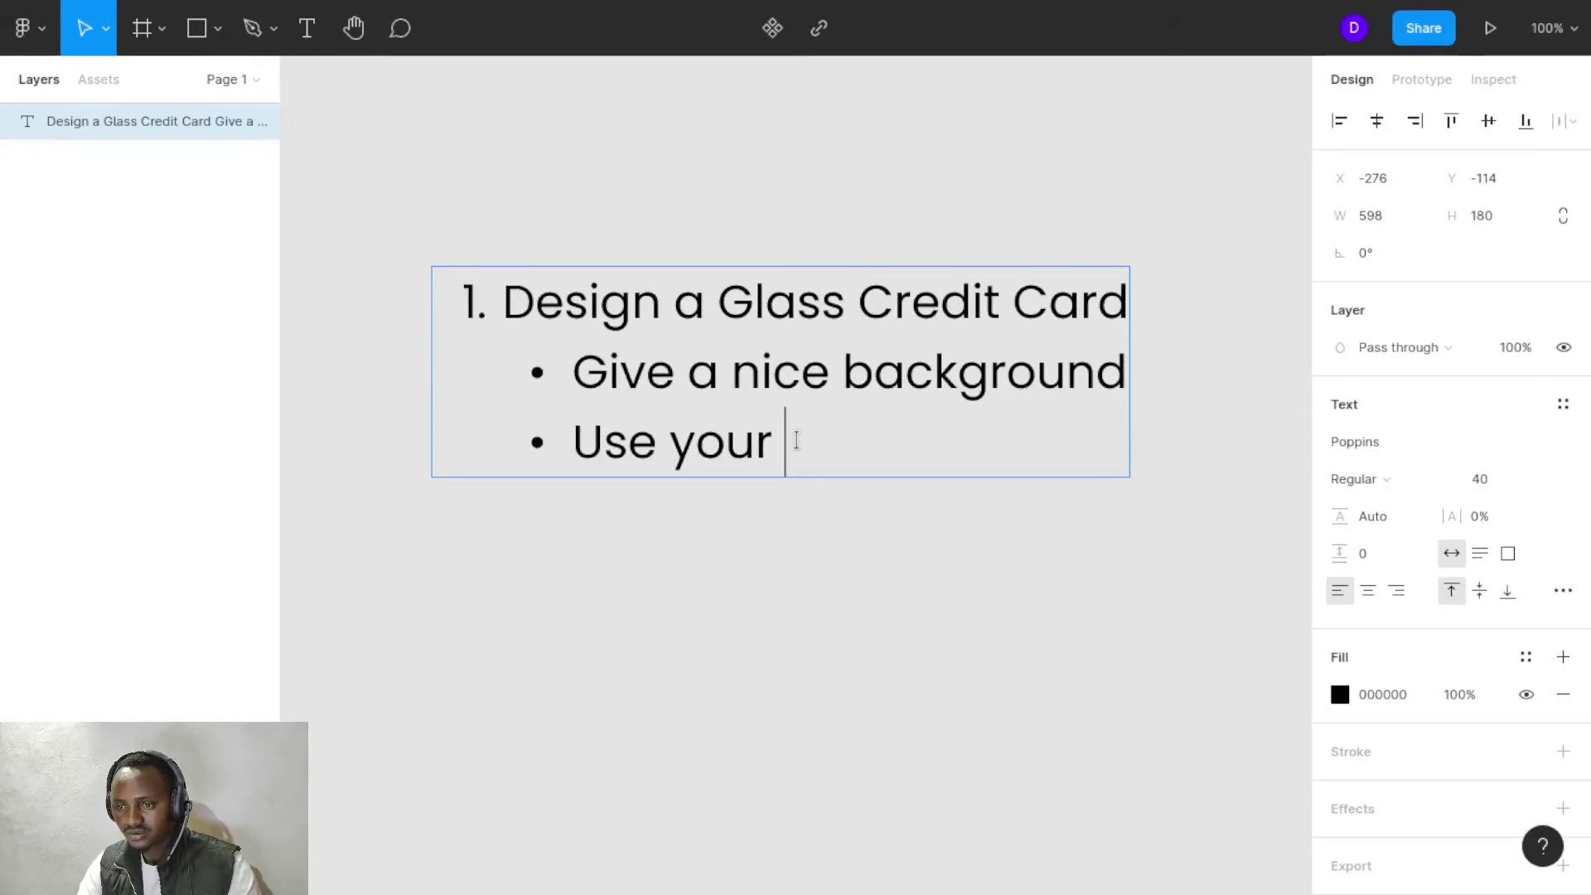
key(BackSpace)
key(BackSpace)
key(BackSpace)
key(BackSpace)
key(BackSpace)
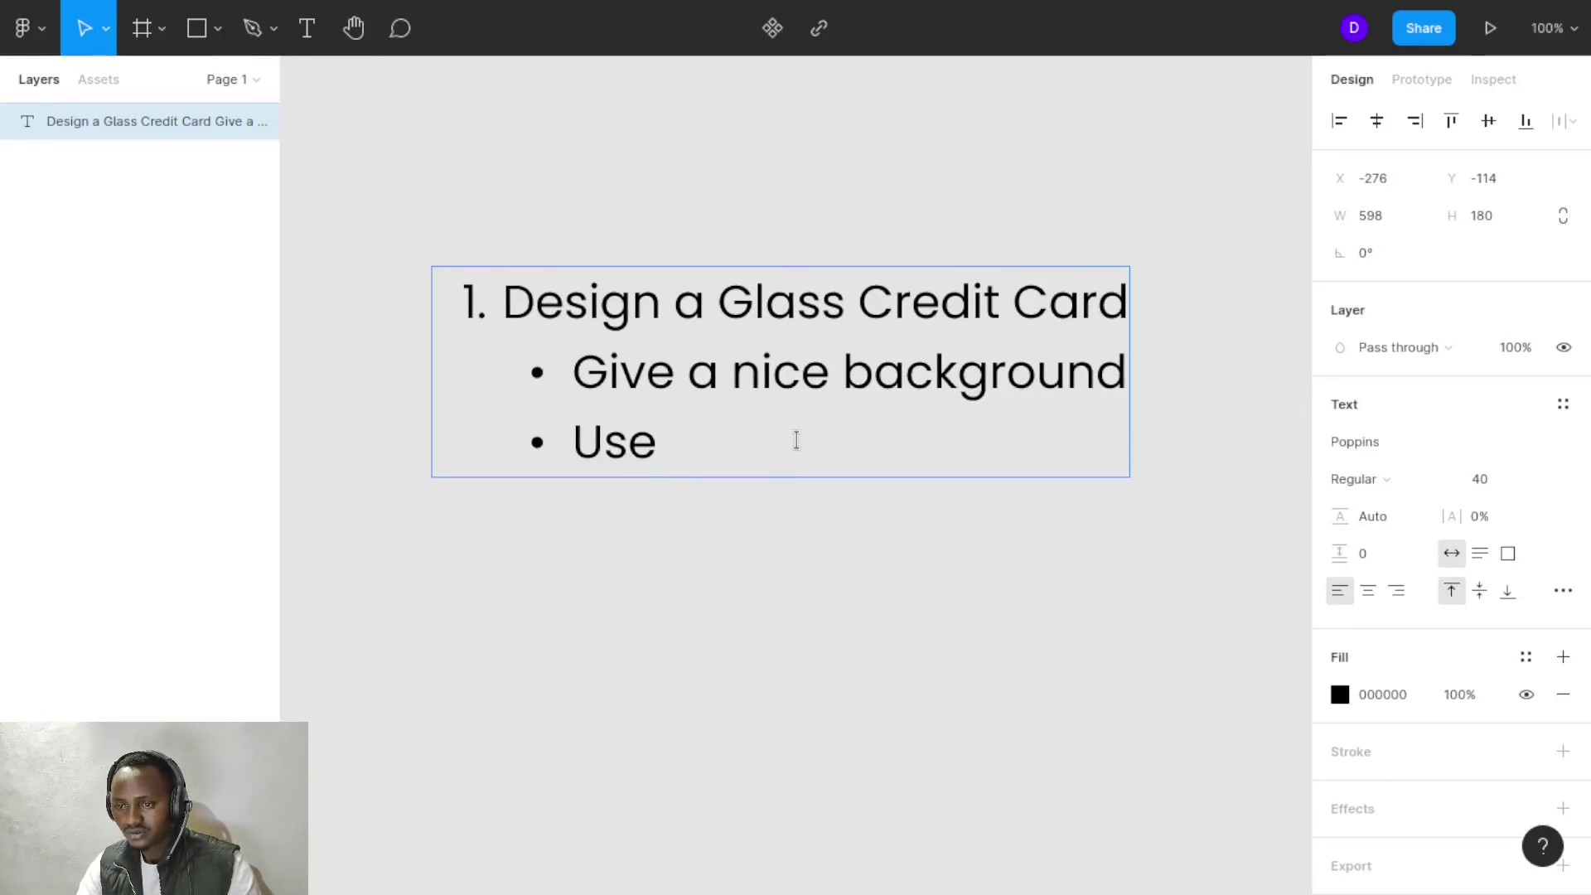
text(a )
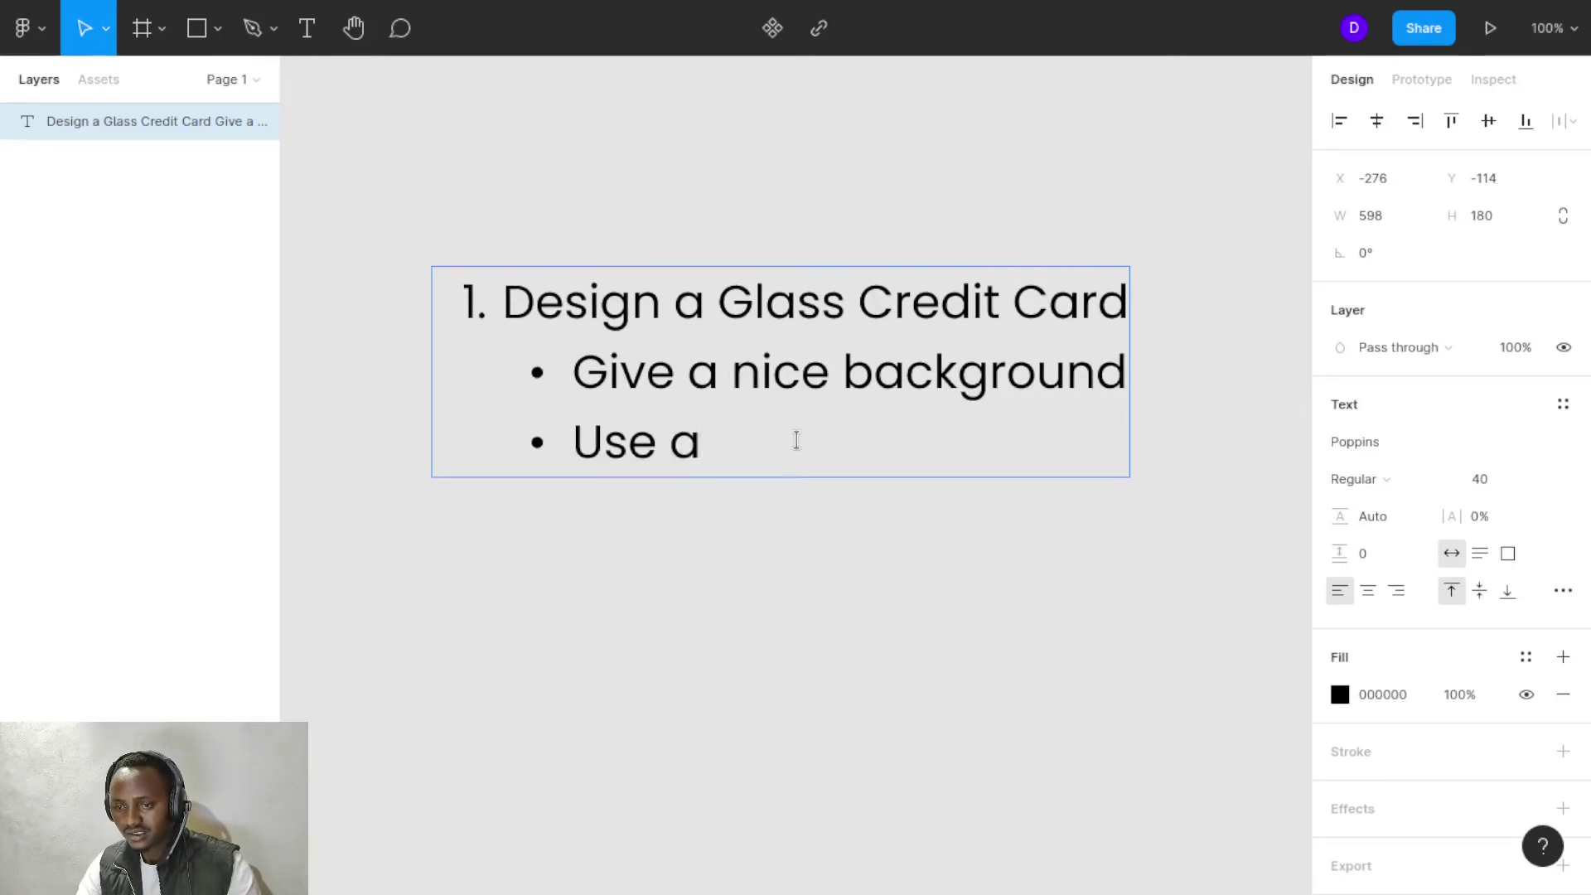
text(frame )
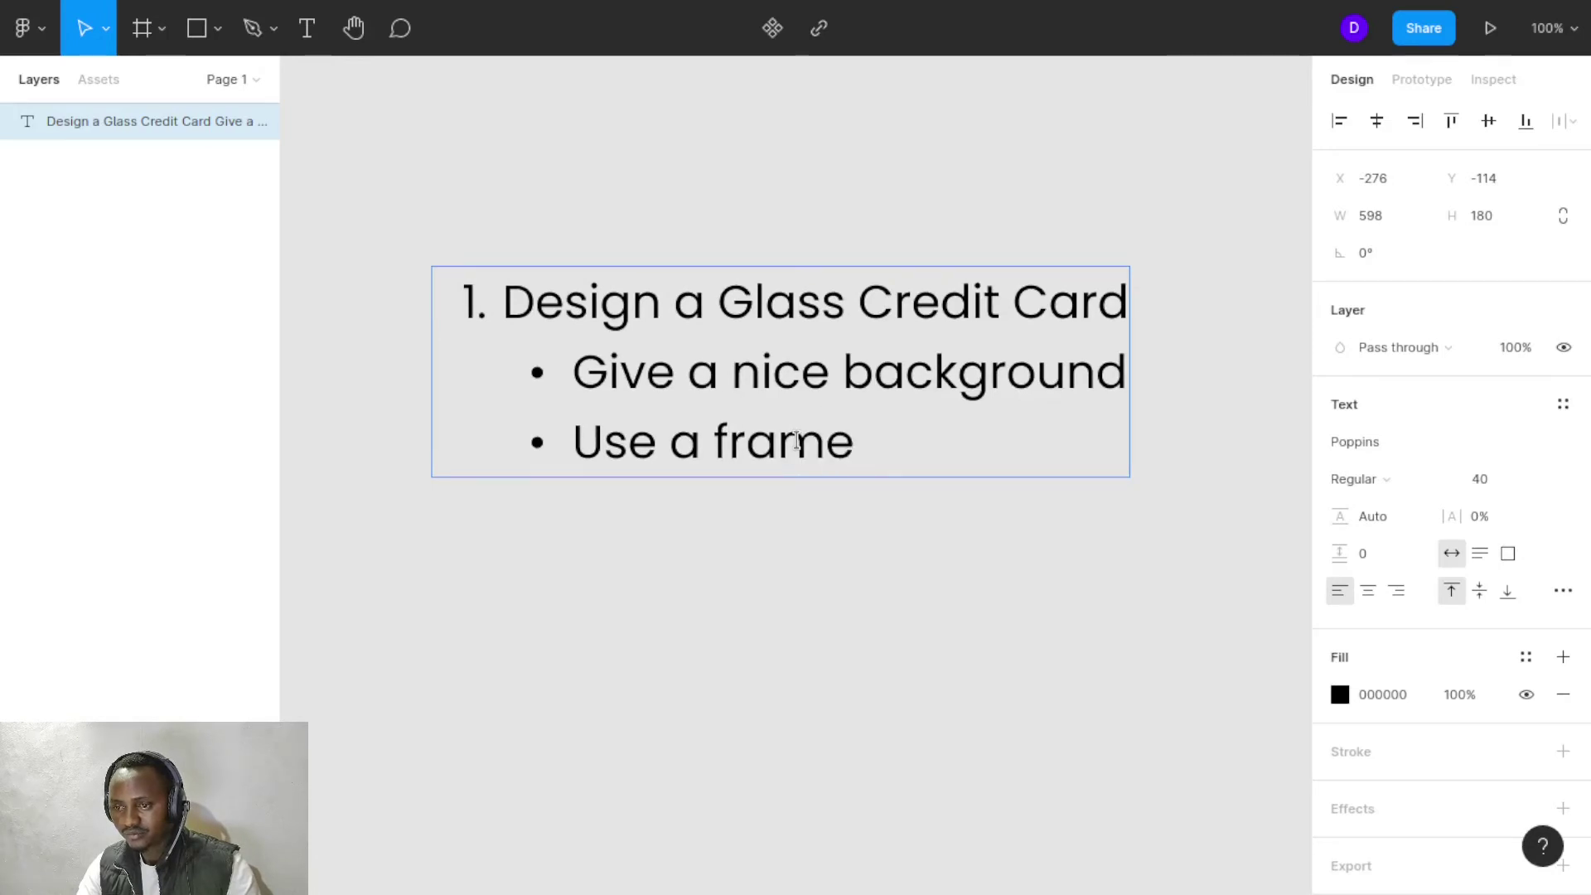
text(of y)
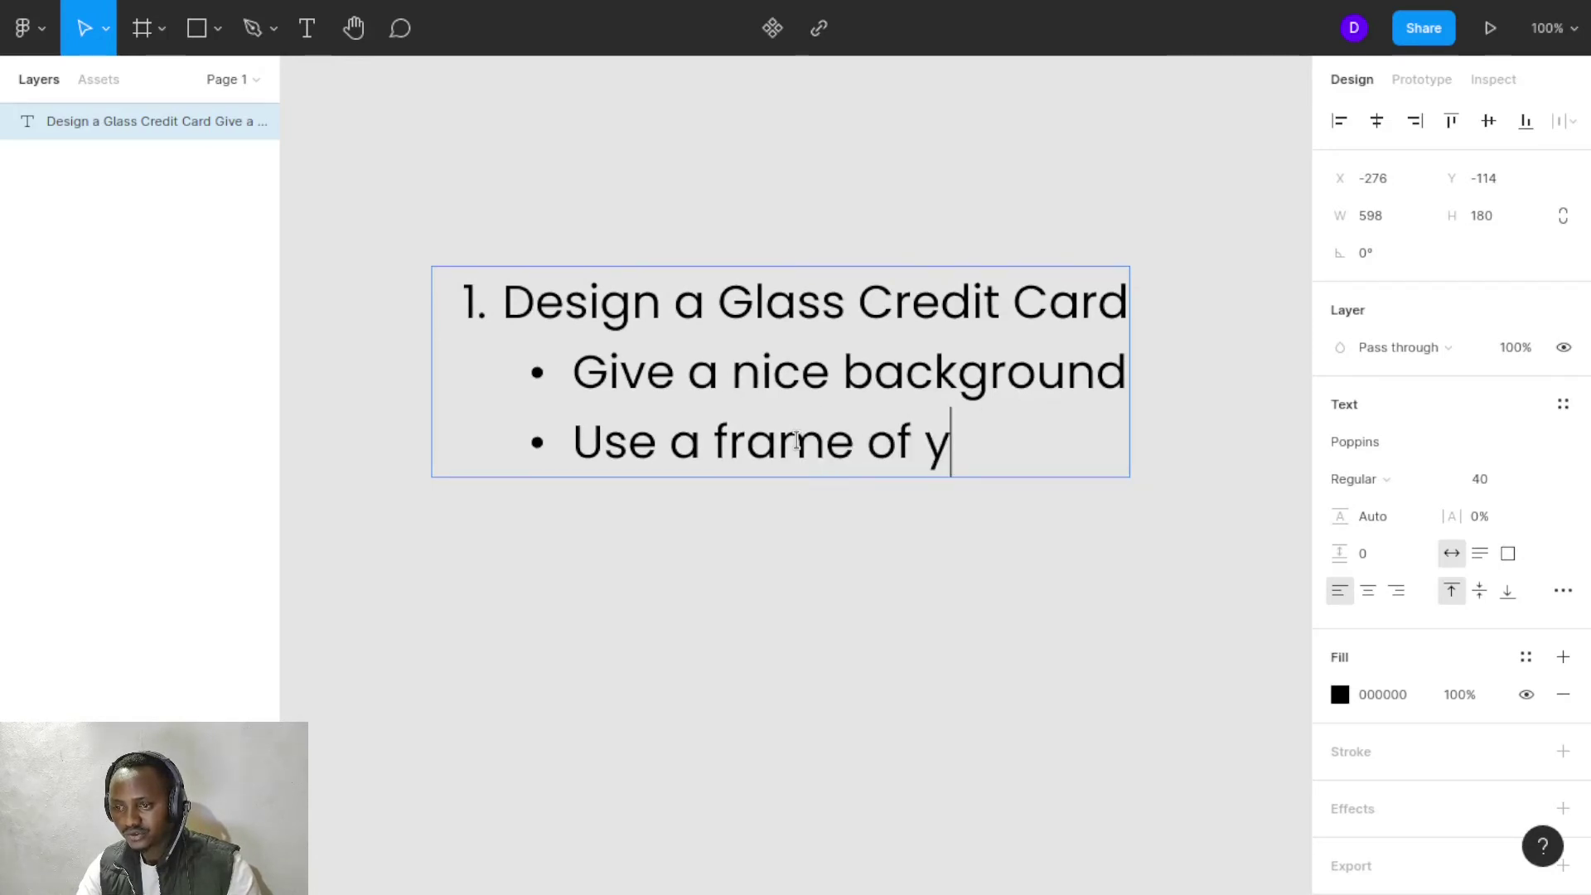
text(our choice)
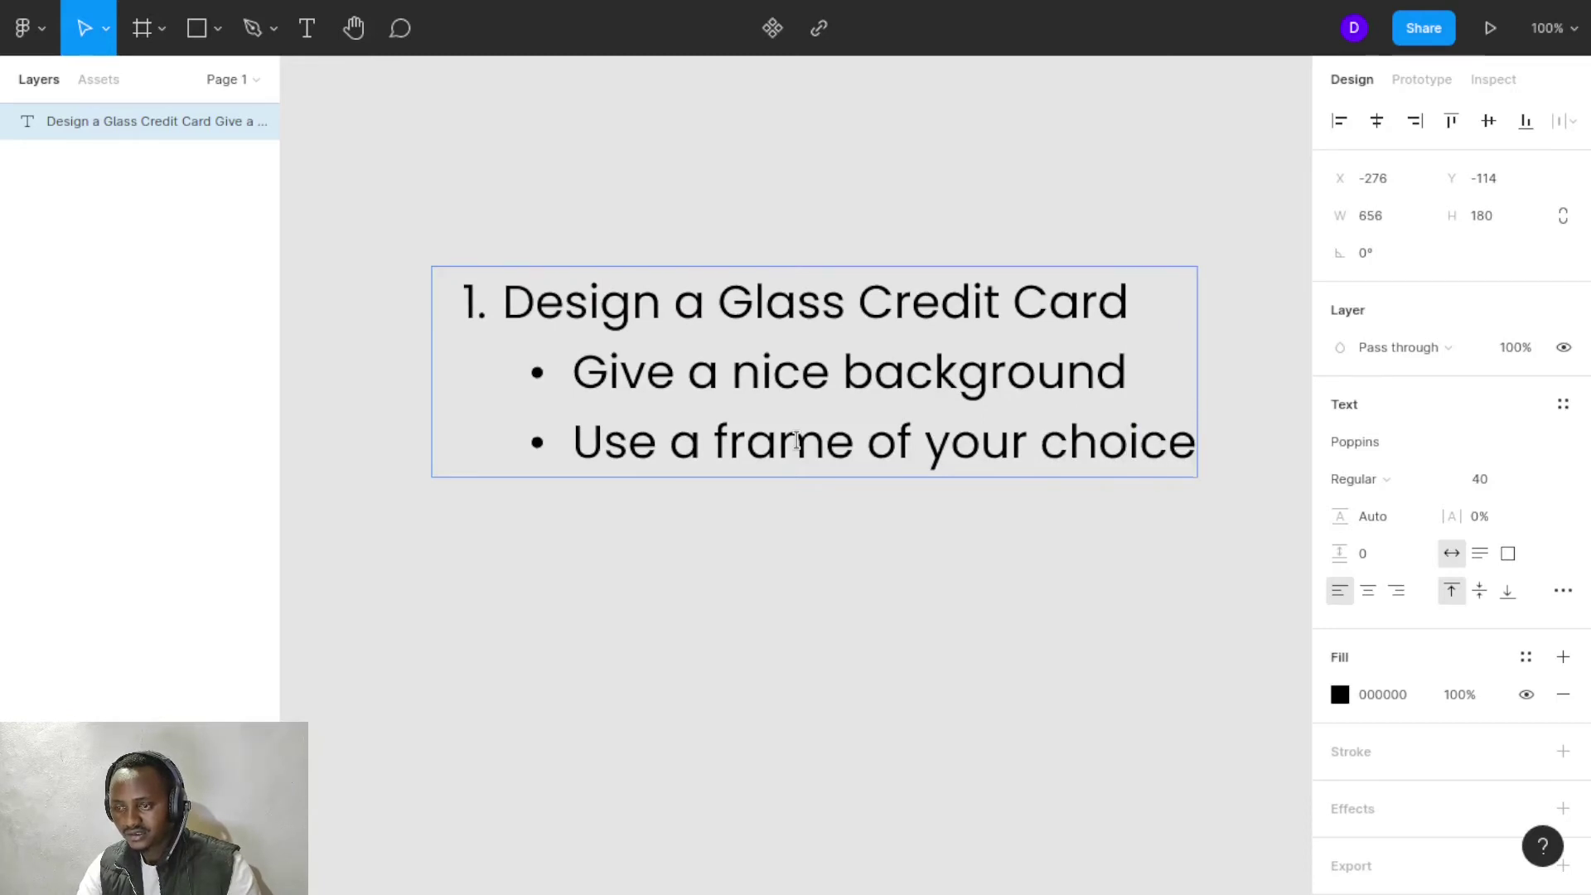
Add a third bullet to the list beginning "Ensure that the card"
key(Return)
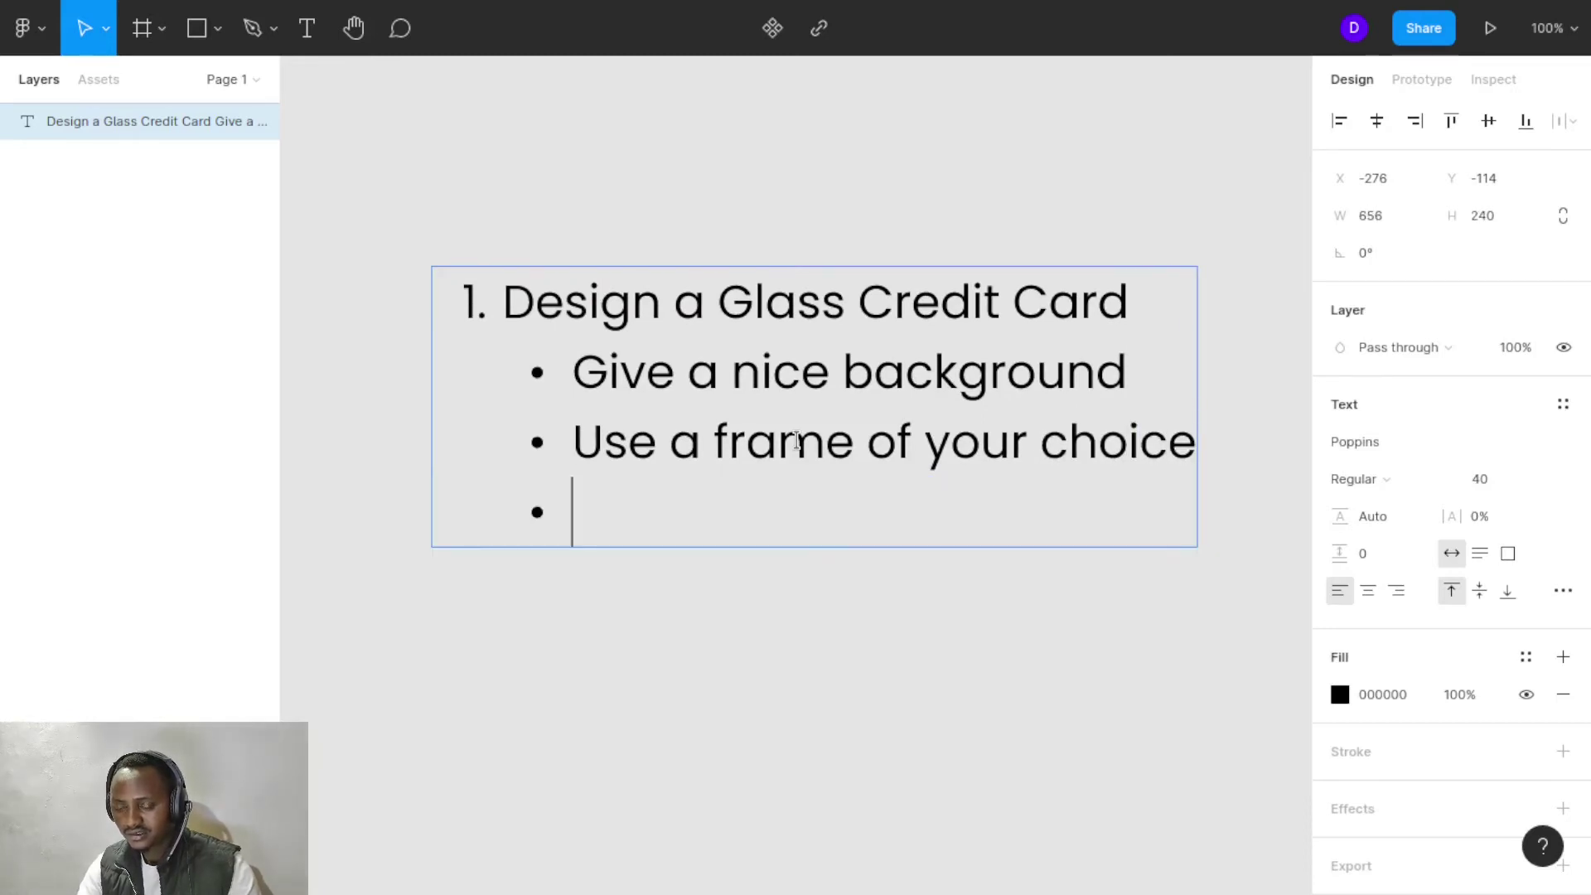
text(E)
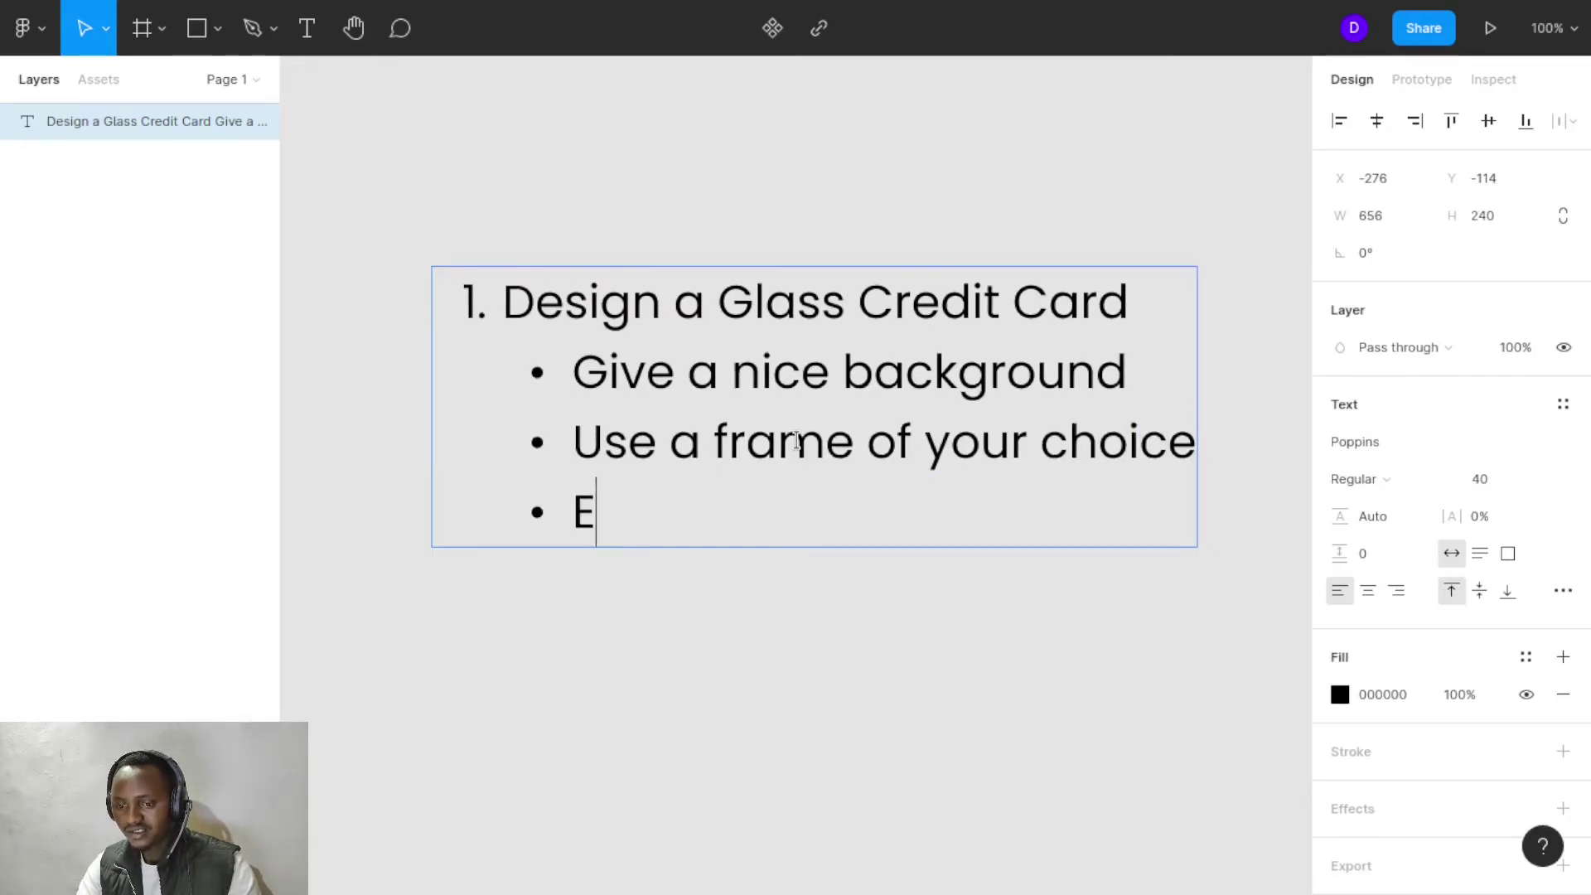
text(nsure )
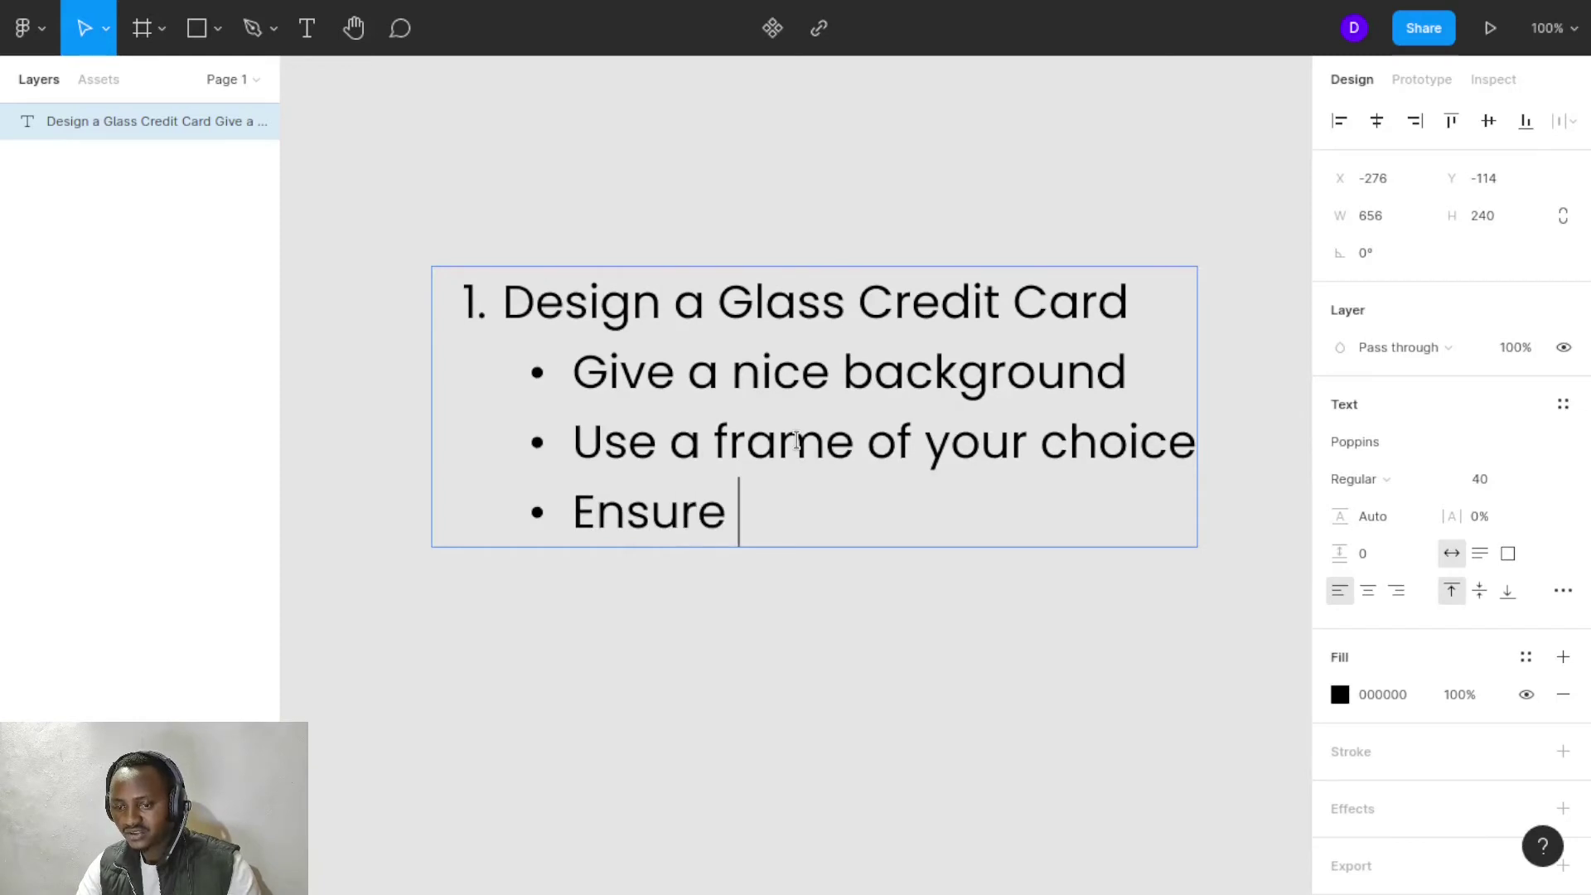
text(that the )
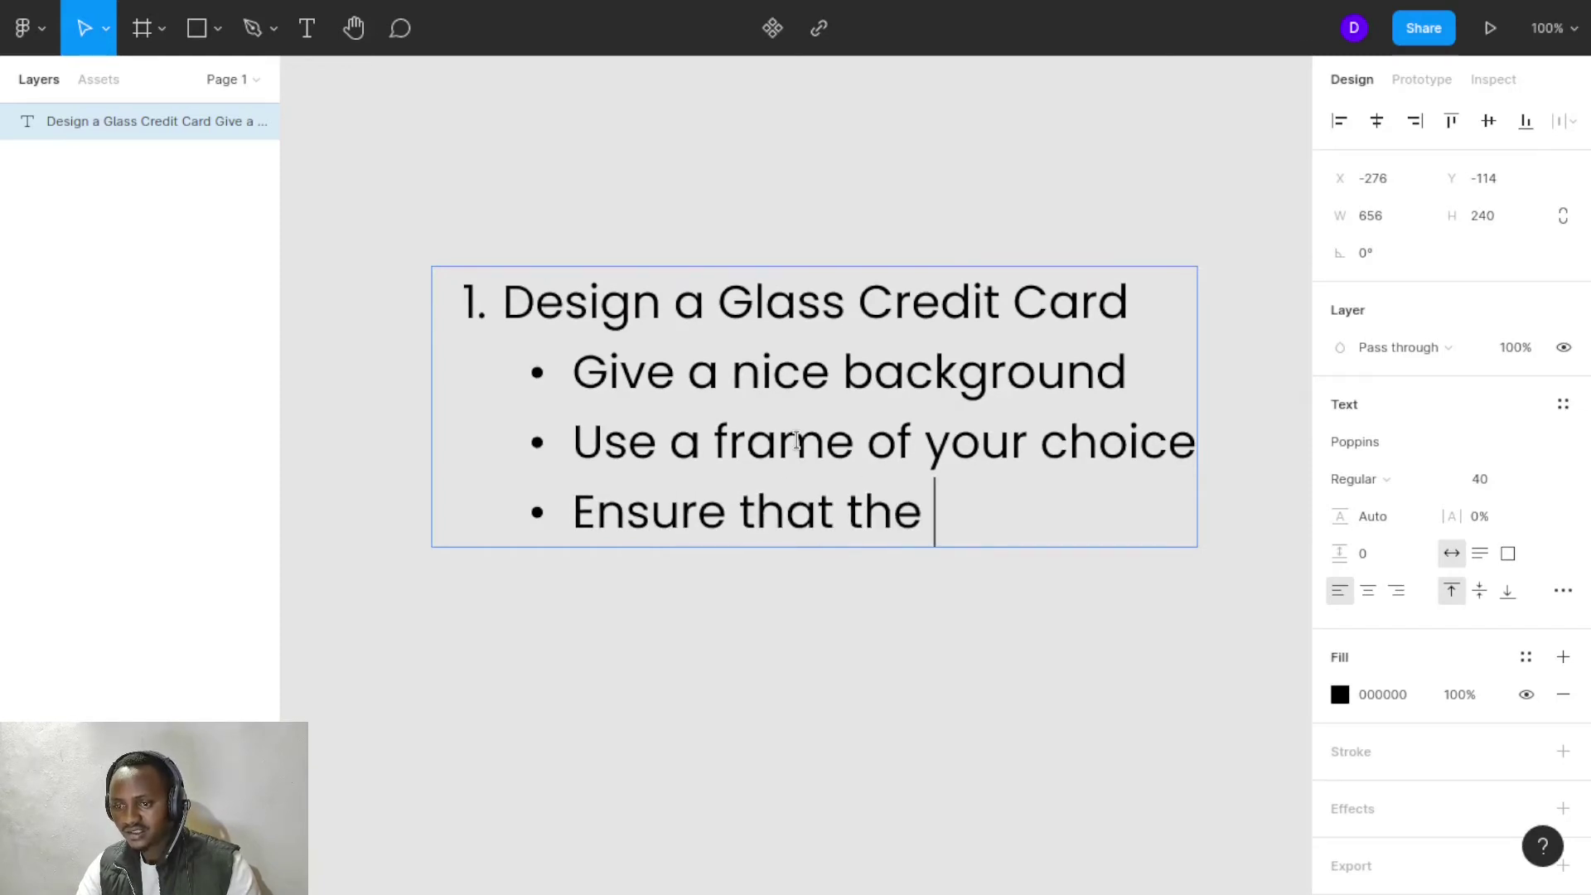
text(card )
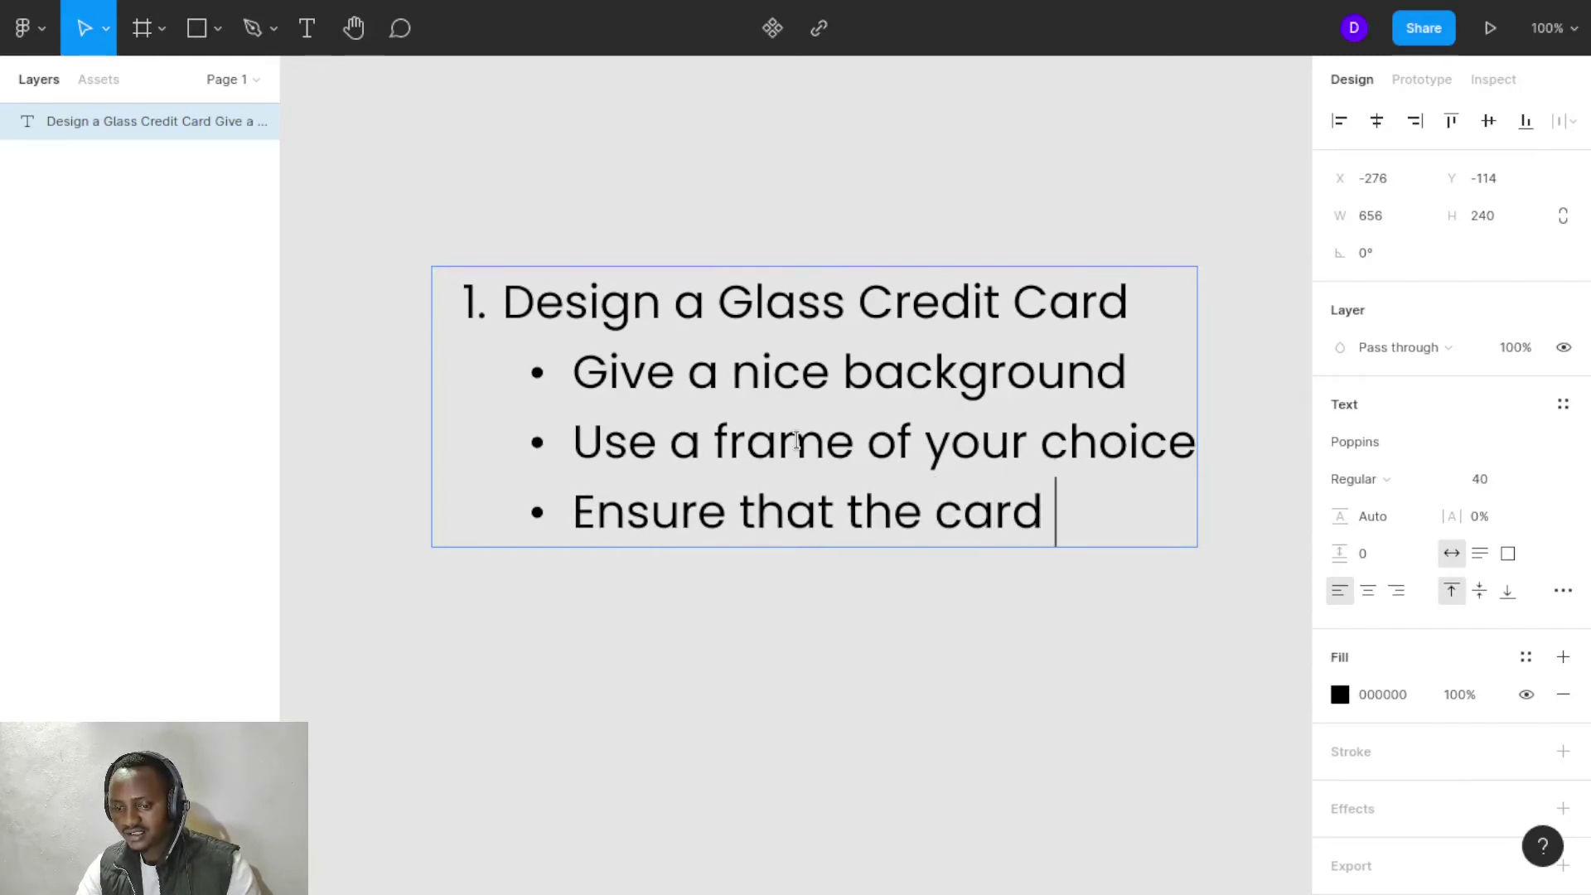
text(cna)
key(BackSpace)
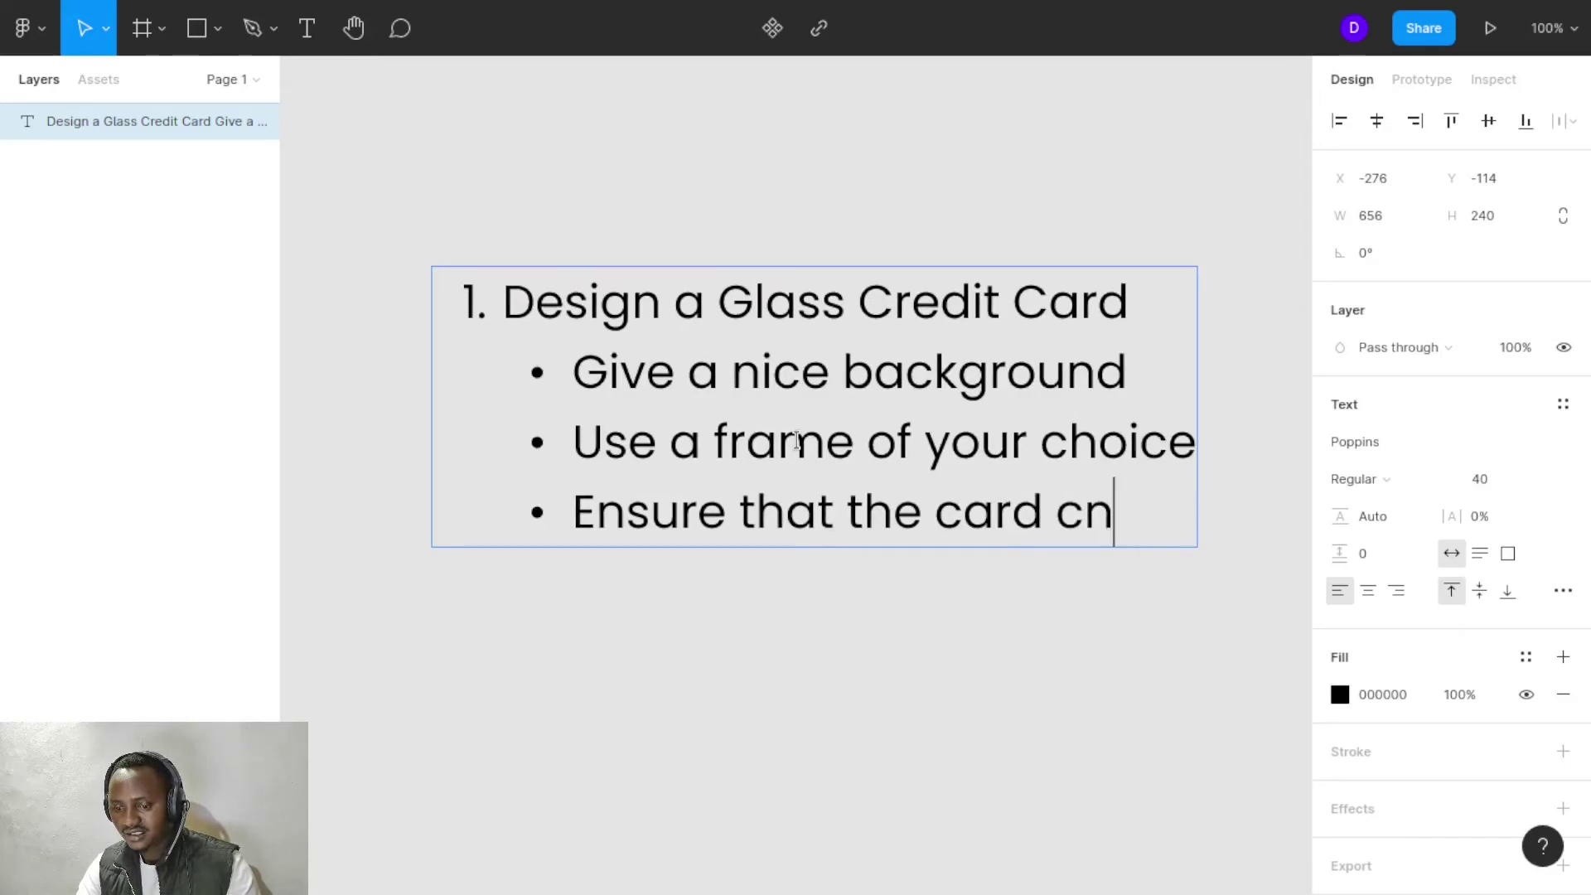